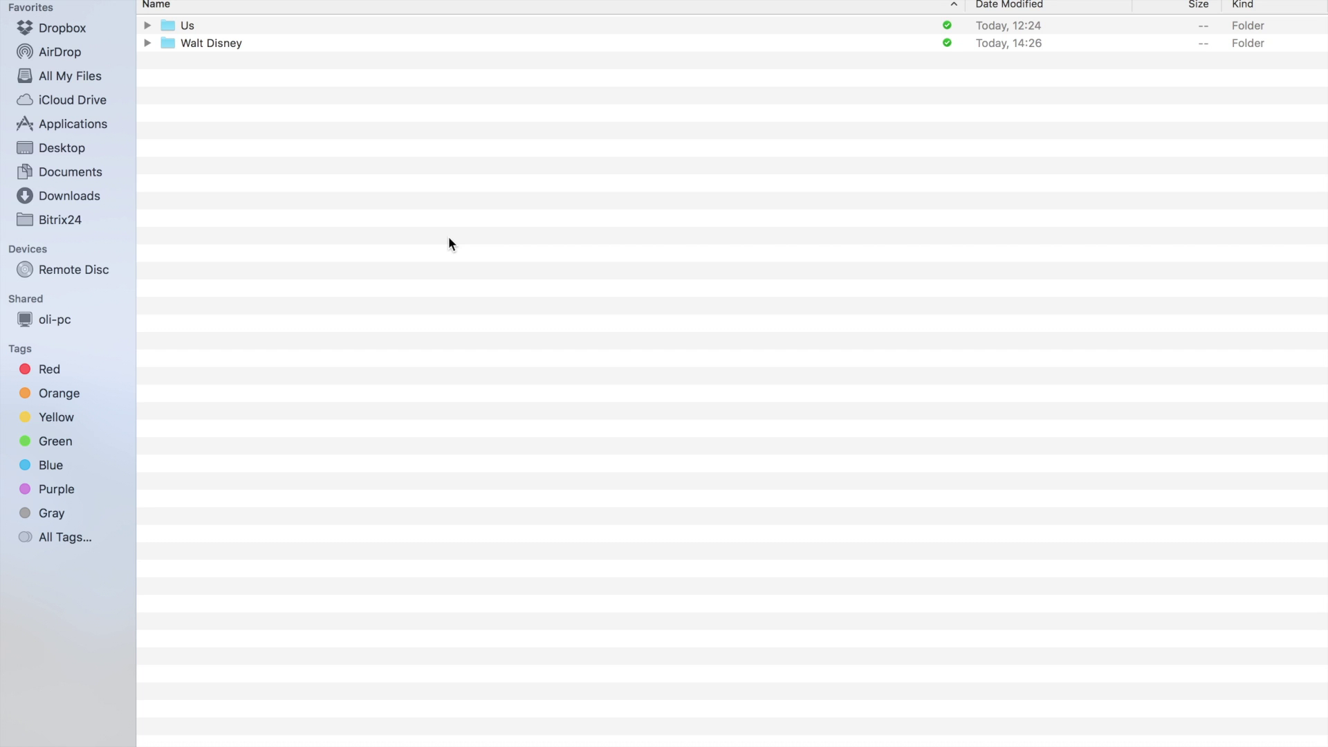
Open the Walt Disney folder and step through Disney Land Paris, Disney World Florida, Document Audit.xlsx and Landlord Docs.
click(223, 43)
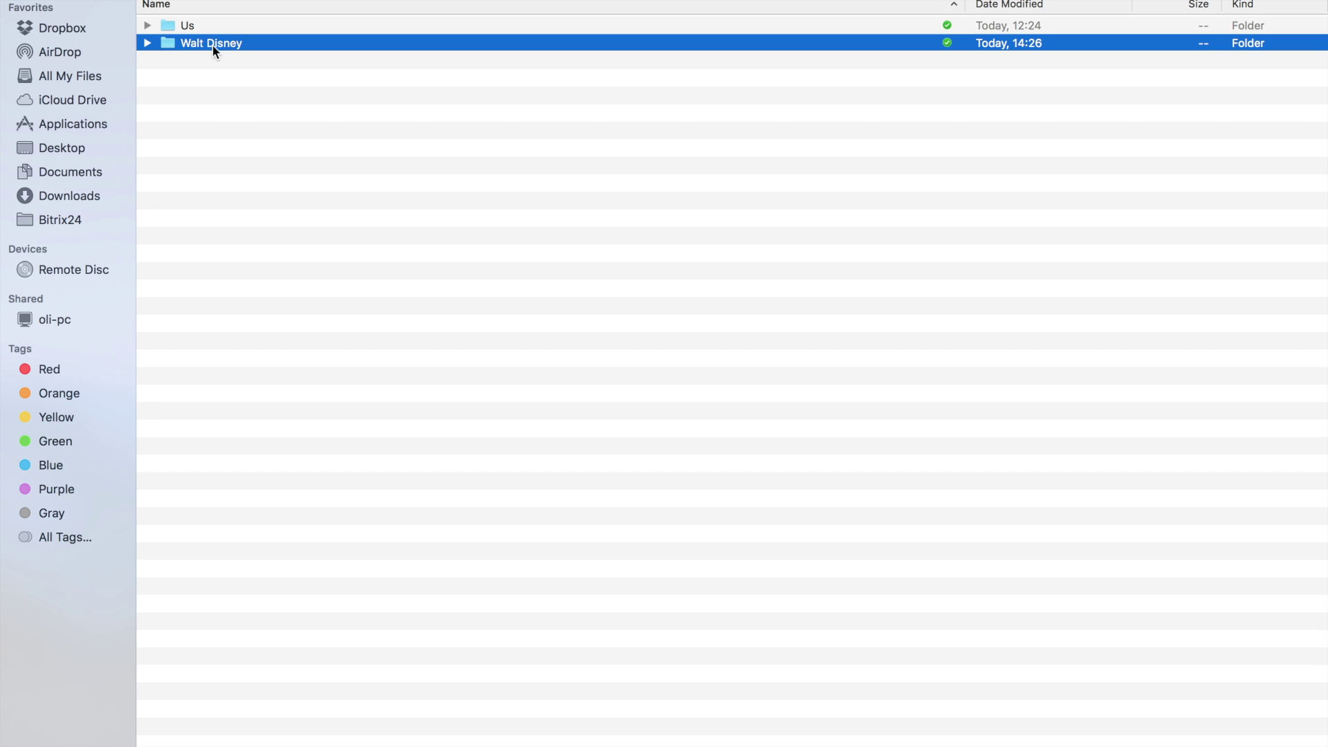
double_click(205, 44)
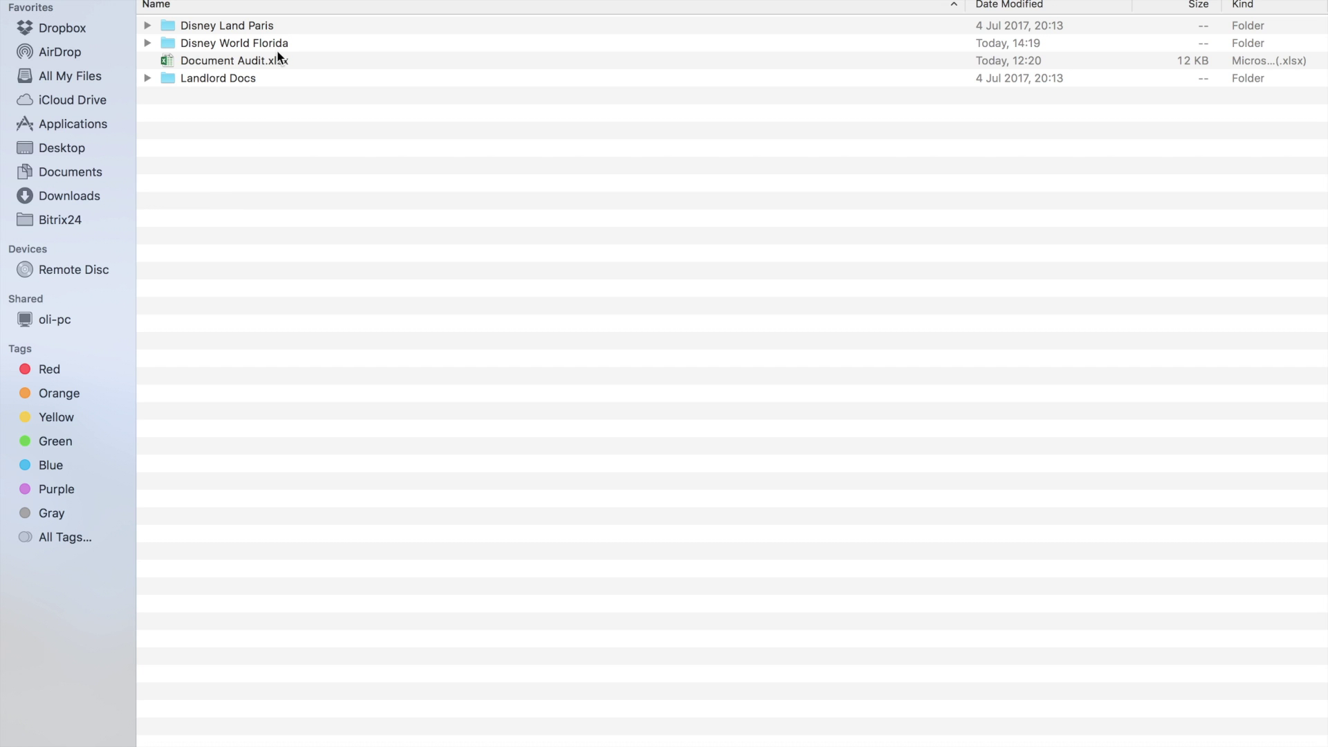
click(251, 26)
click(246, 43)
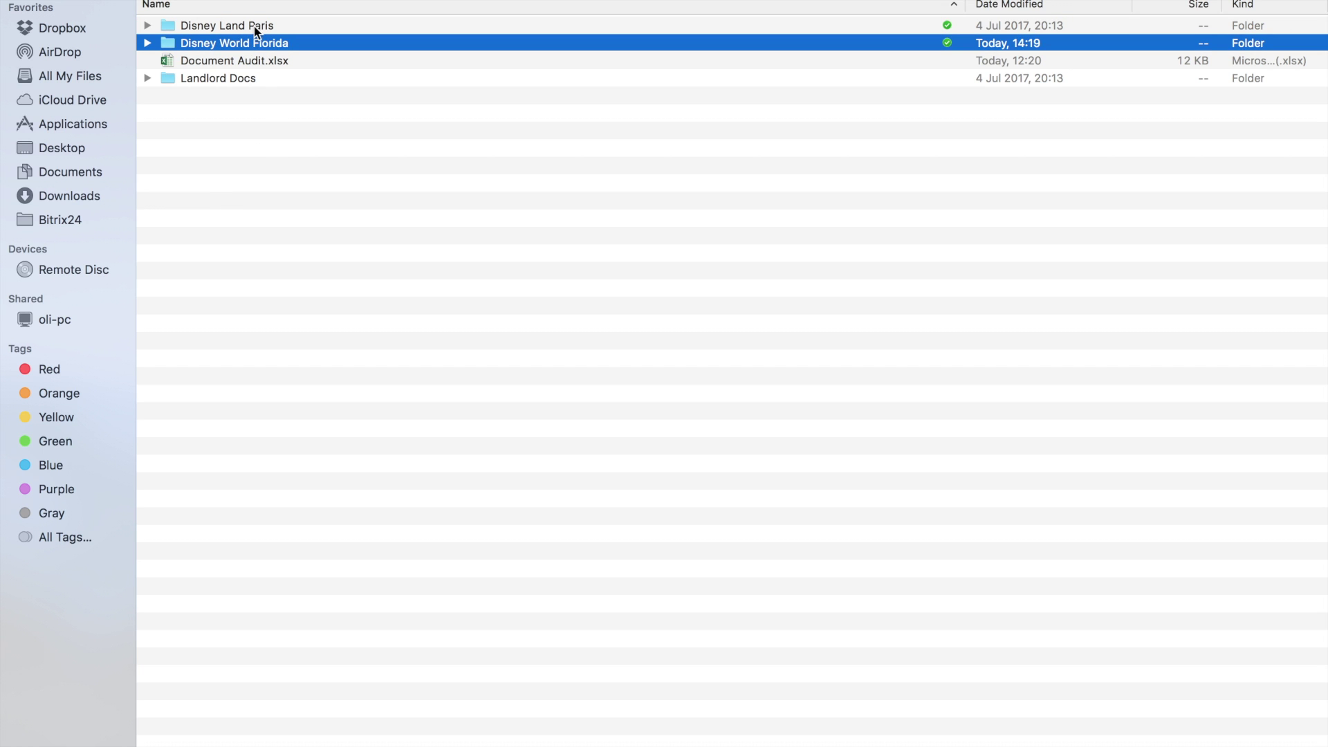
click(238, 61)
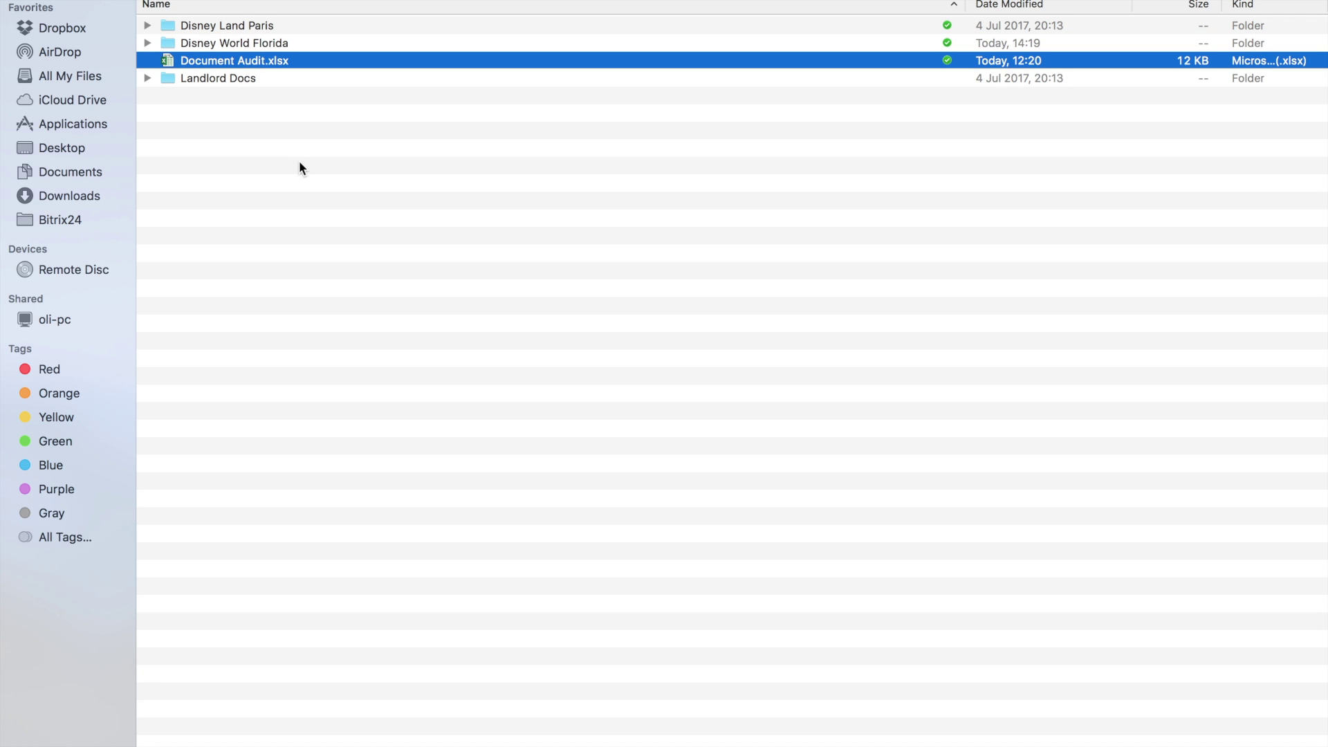
key(Down)
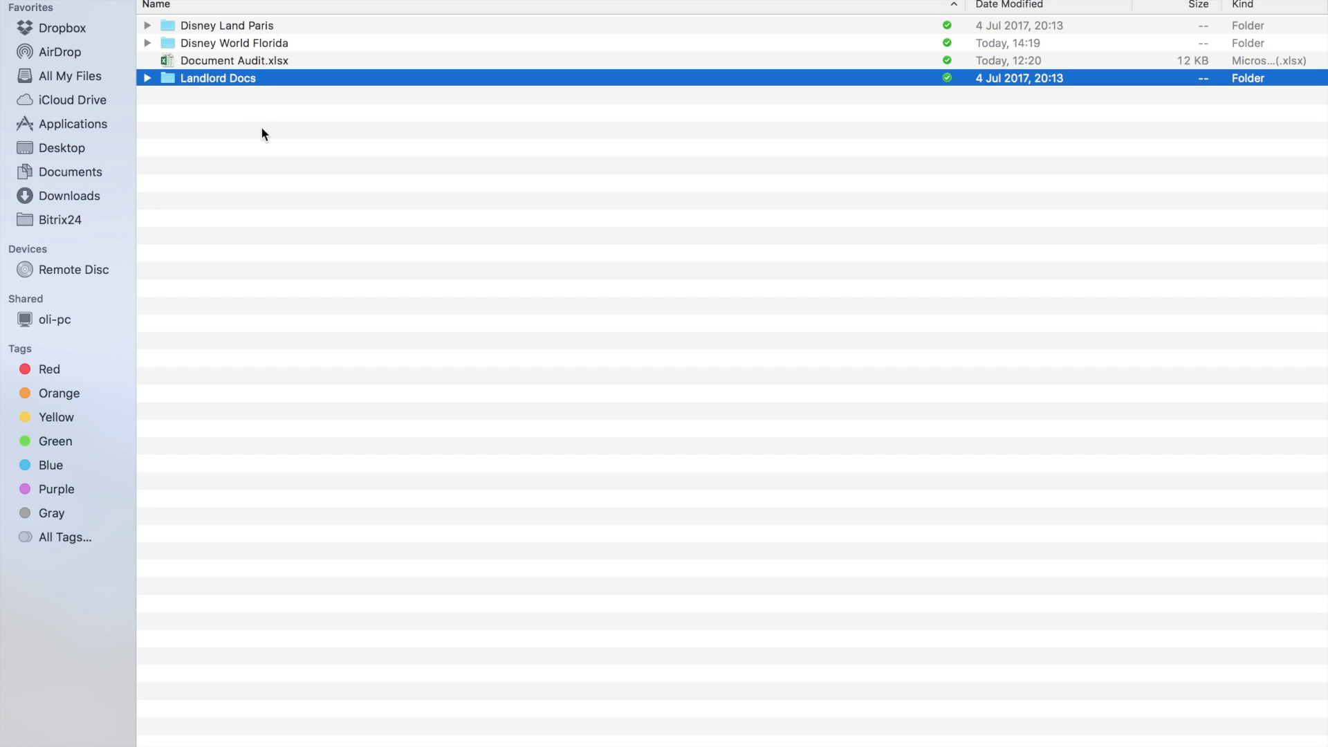
Open Landlord Docs, review ID.pdf and Proof of Address.pdf, then go back to Walt Disney.
double_click(241, 78)
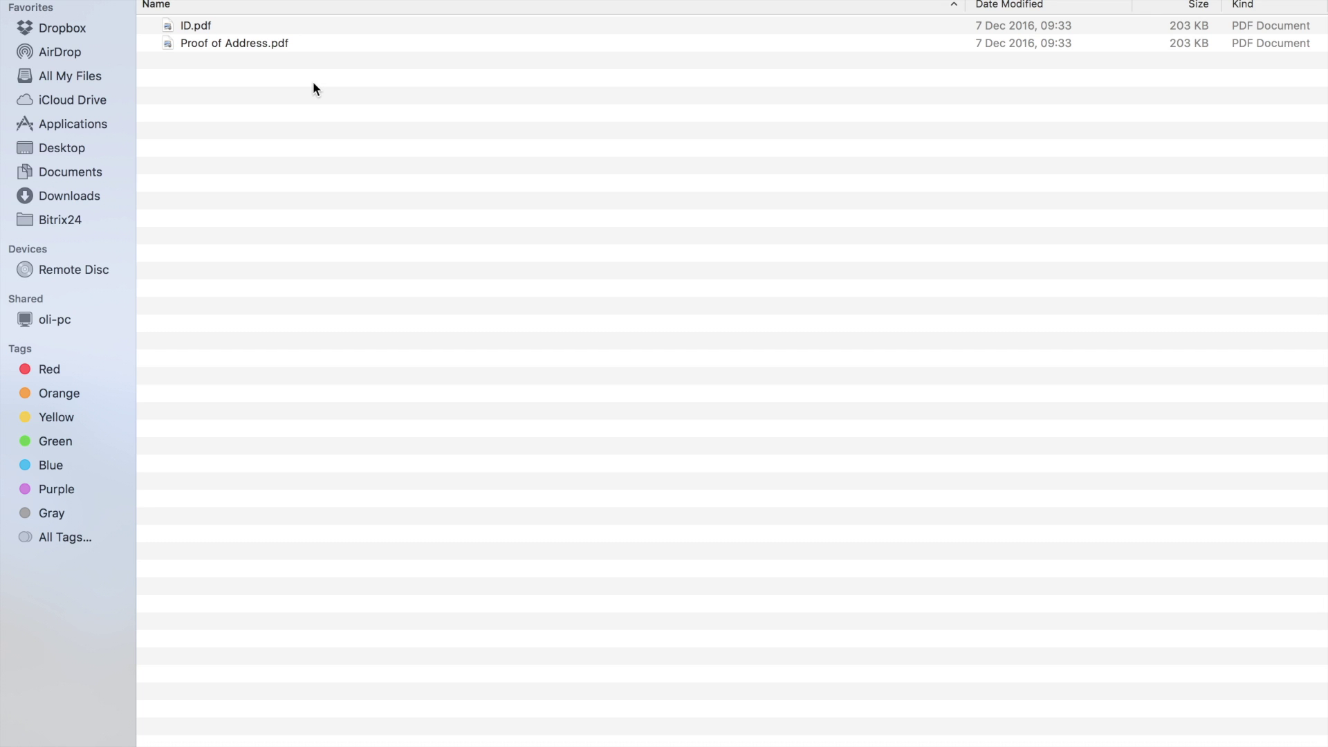
click(195, 25)
click(194, 42)
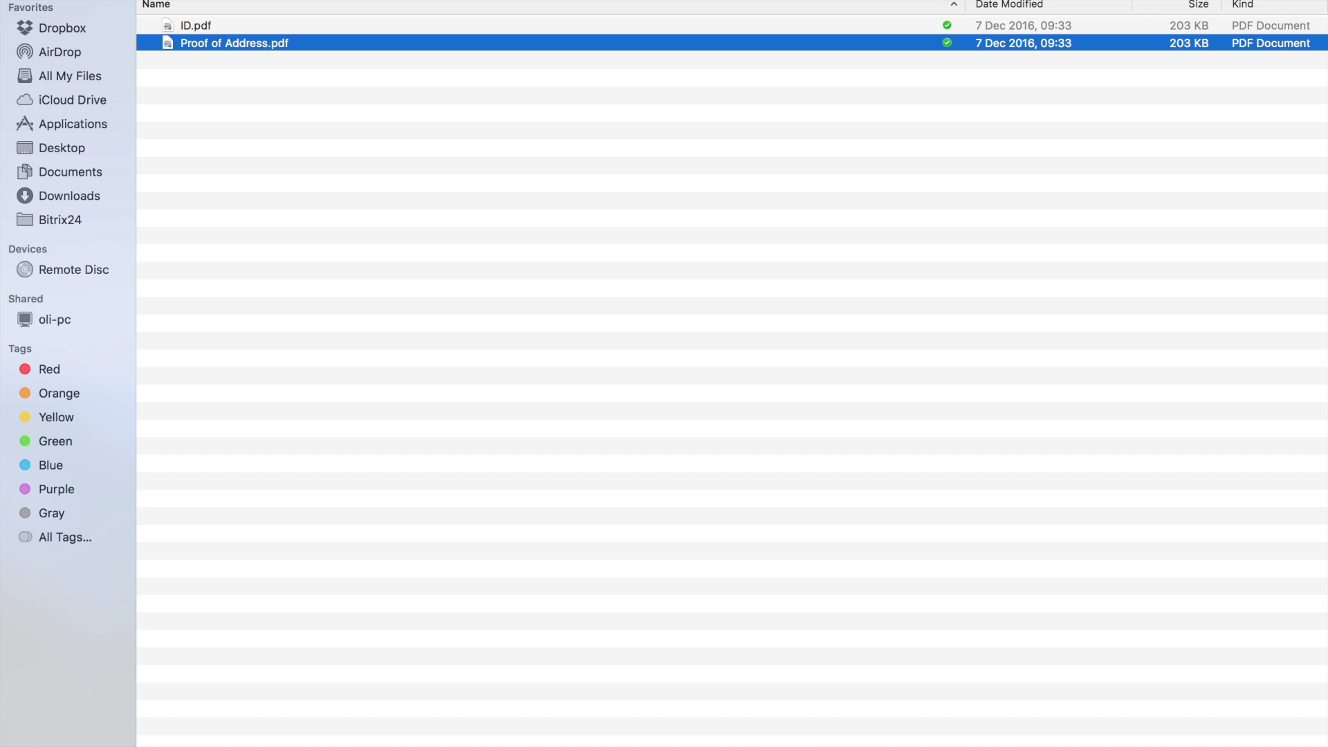
click(27, 28)
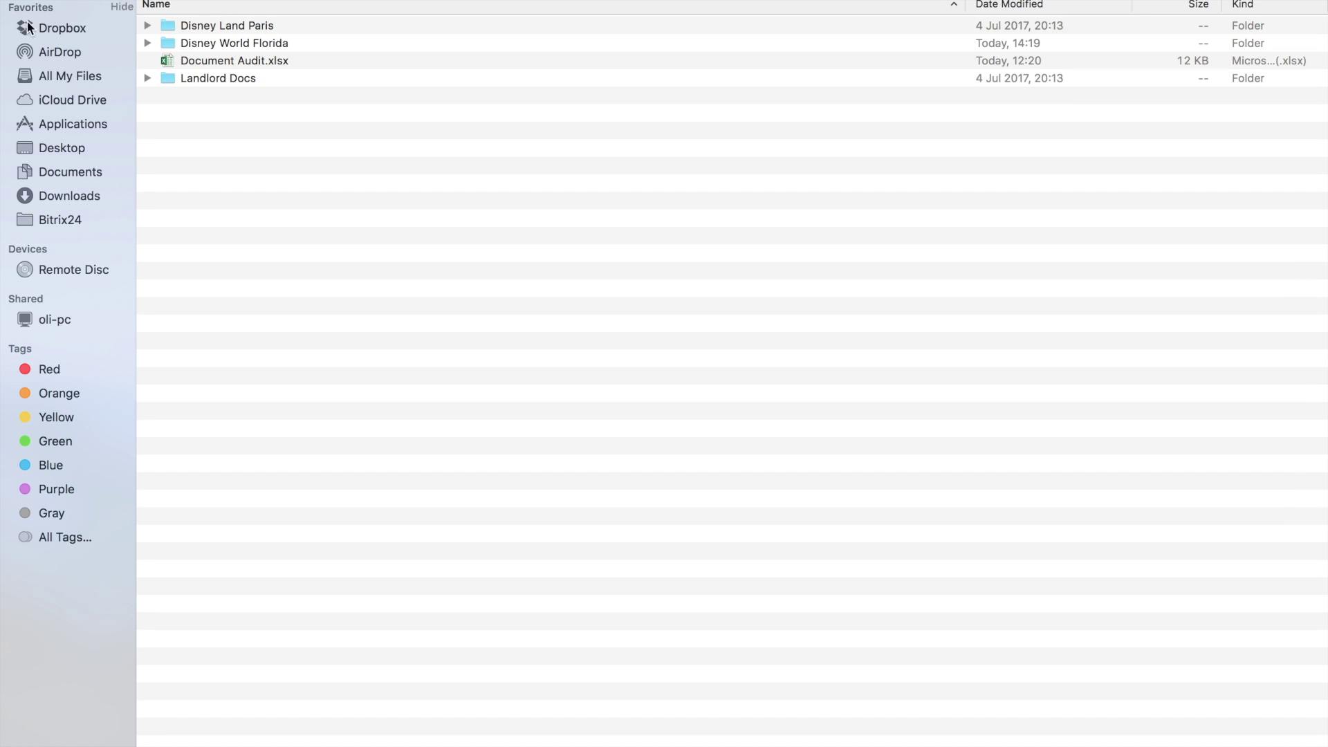
Open Disney World Florida and then its Marketing Docs folder.
double_click(229, 43)
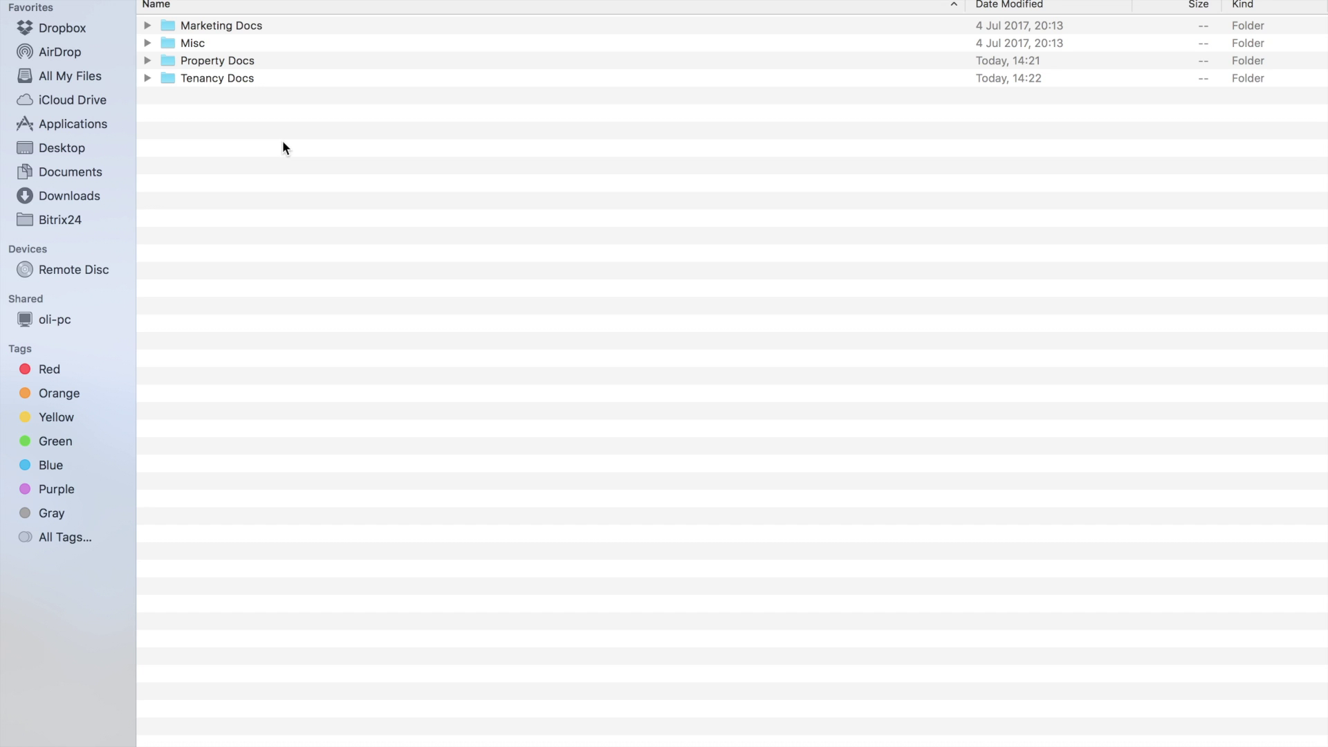
double_click(244, 27)
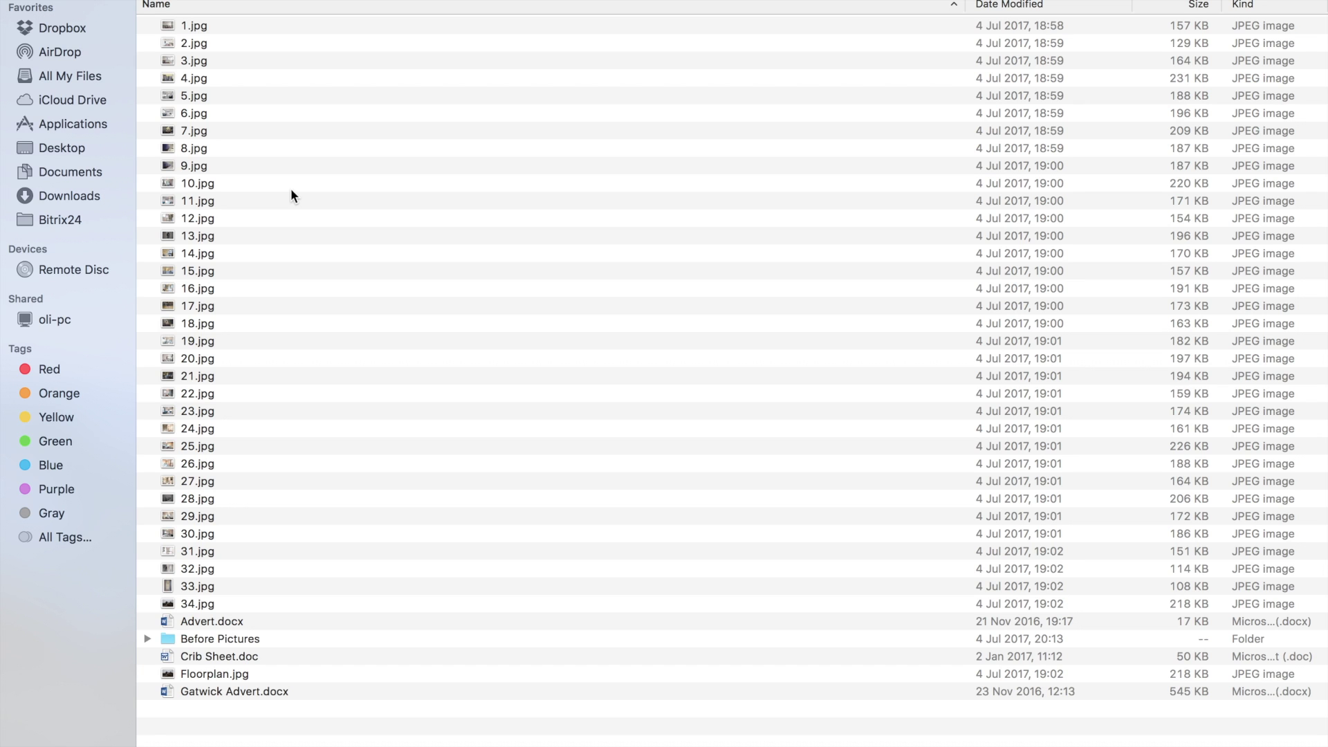
Review Advert.docx, Before Pictures, Crib Sheet.doc, Floorplan.jpg and Gatwick Advert.docx, then go back to Disney World Florida.
click(370, 621)
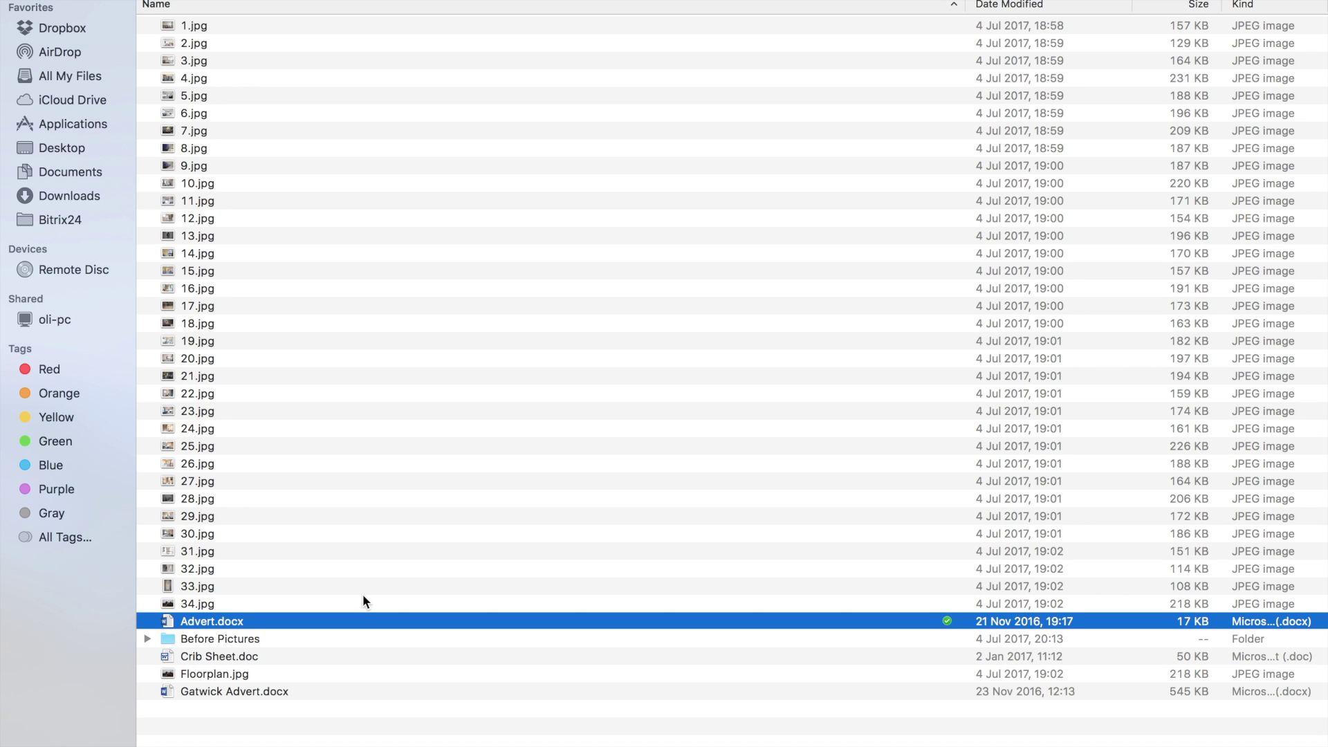
click(276, 641)
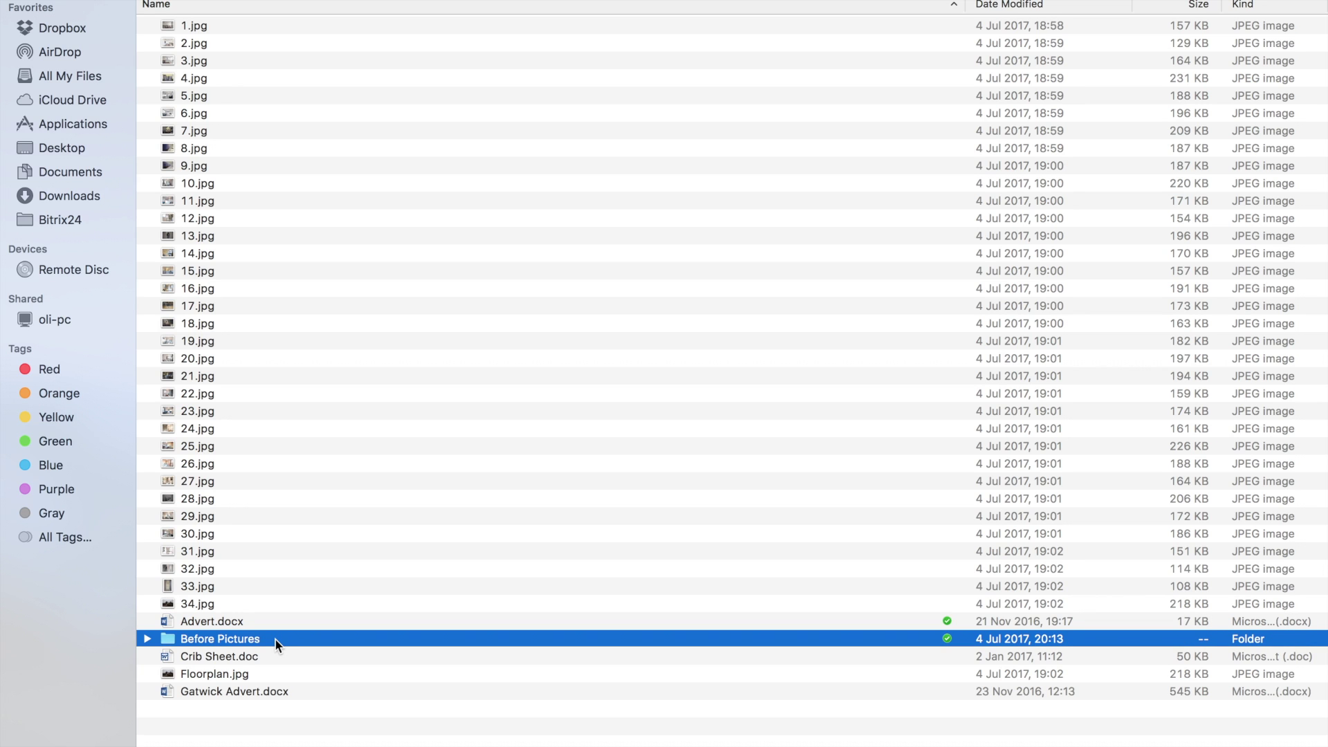
click(270, 655)
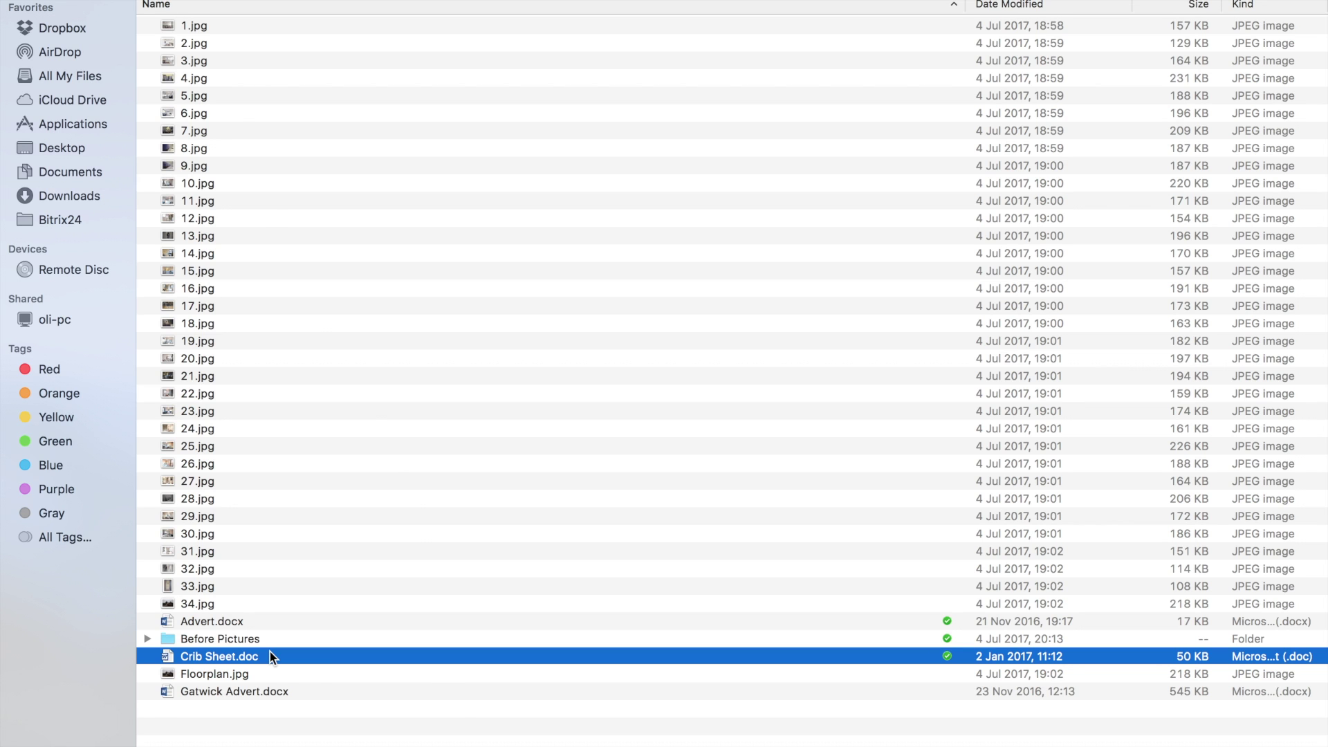
click(278, 673)
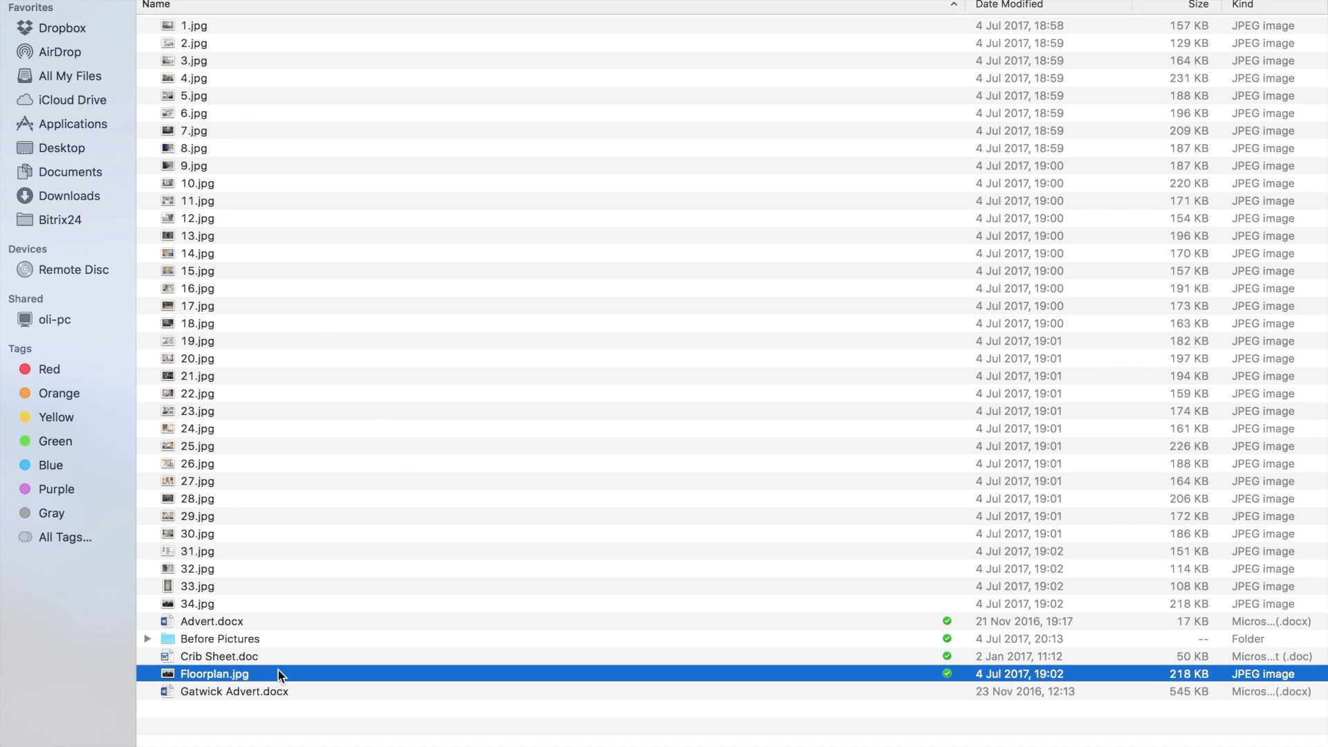
click(281, 689)
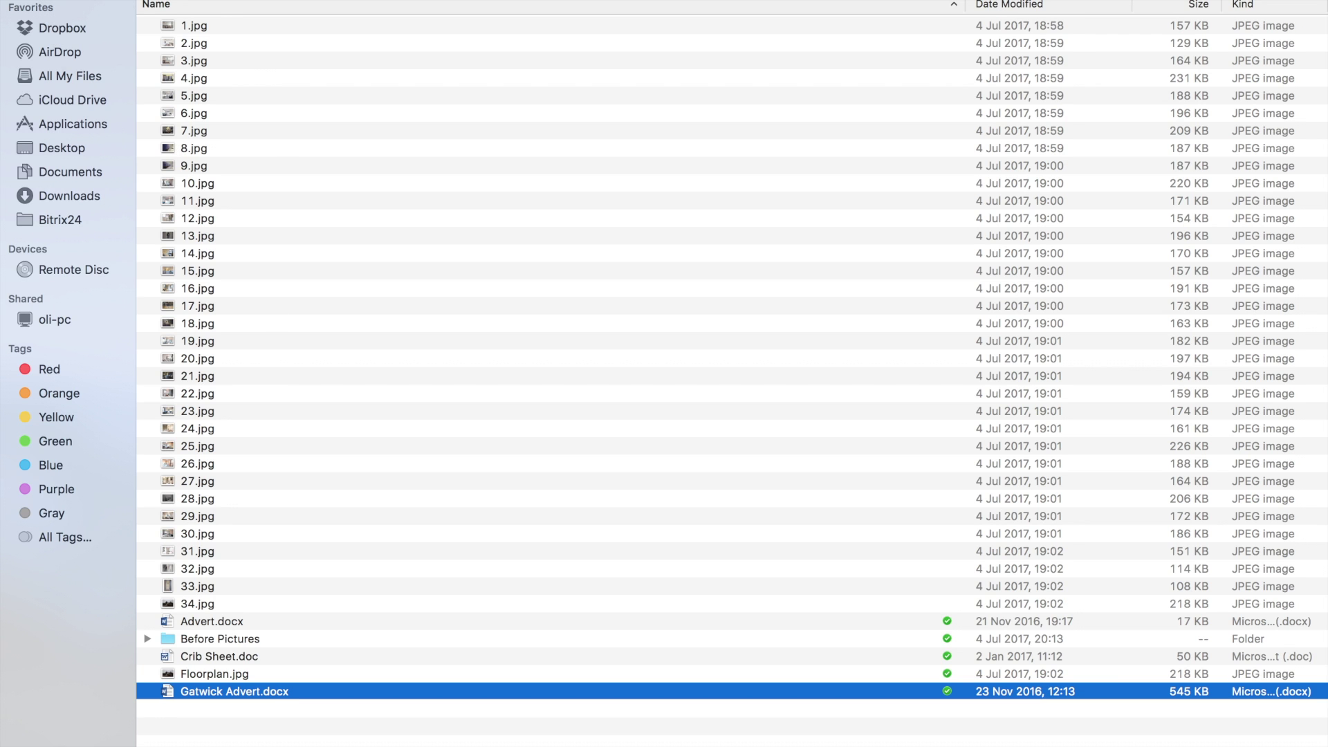
key(super+bracketleft)
Open Misc, review the collections calendar, HMO displayed information and Bus Map.docx, then return up.
double_click(222, 42)
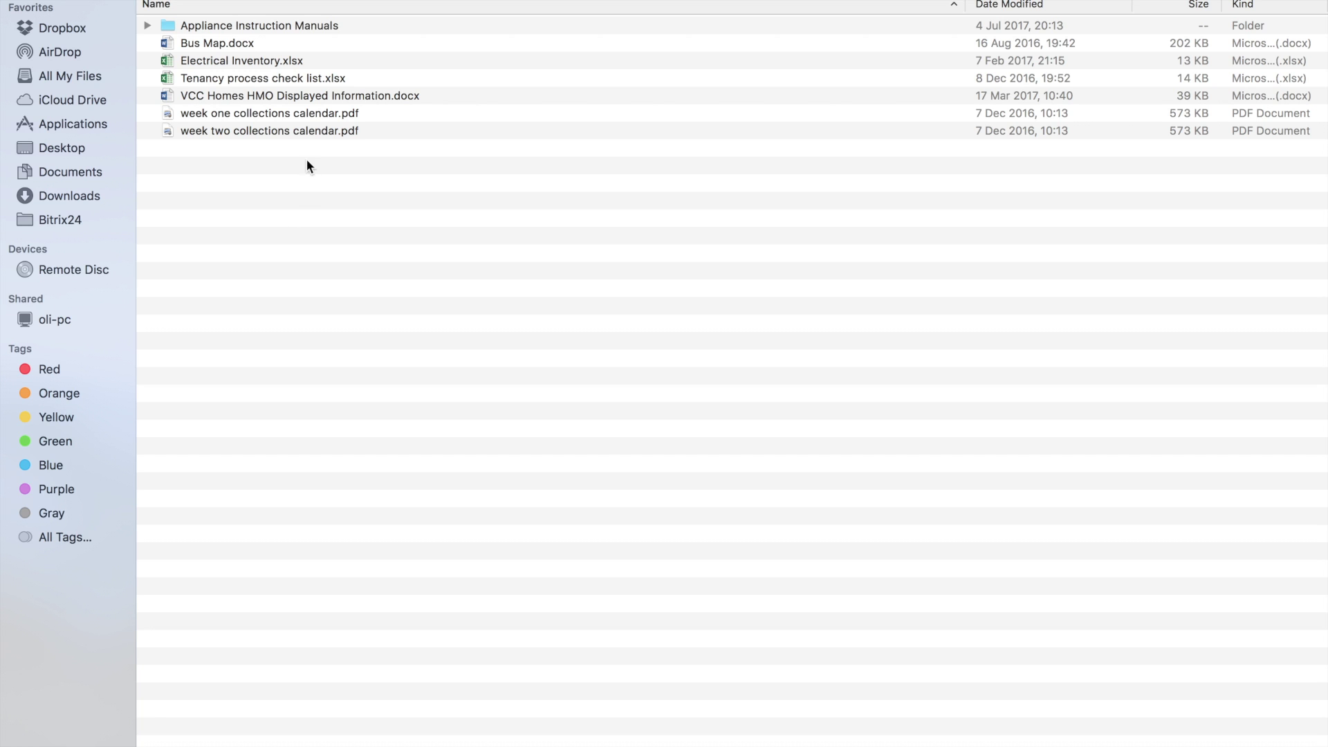
click(307, 131)
click(303, 93)
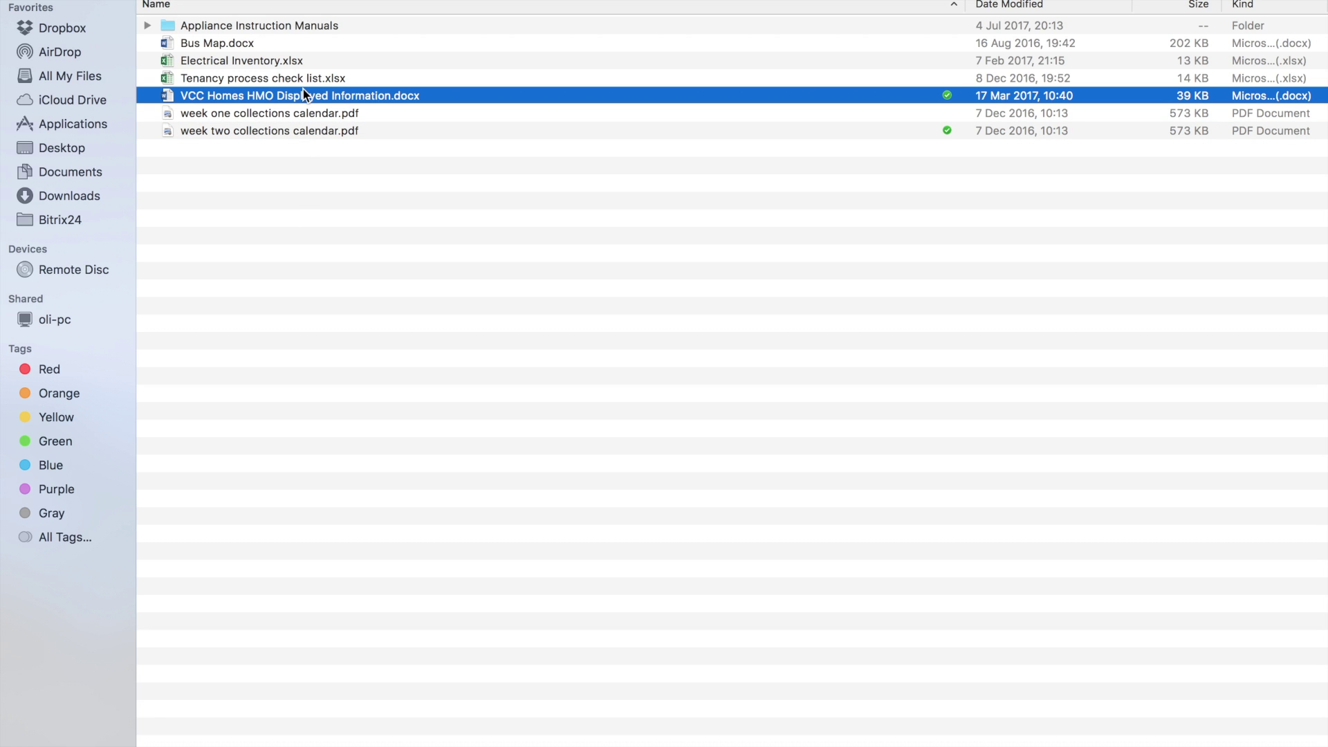
click(287, 45)
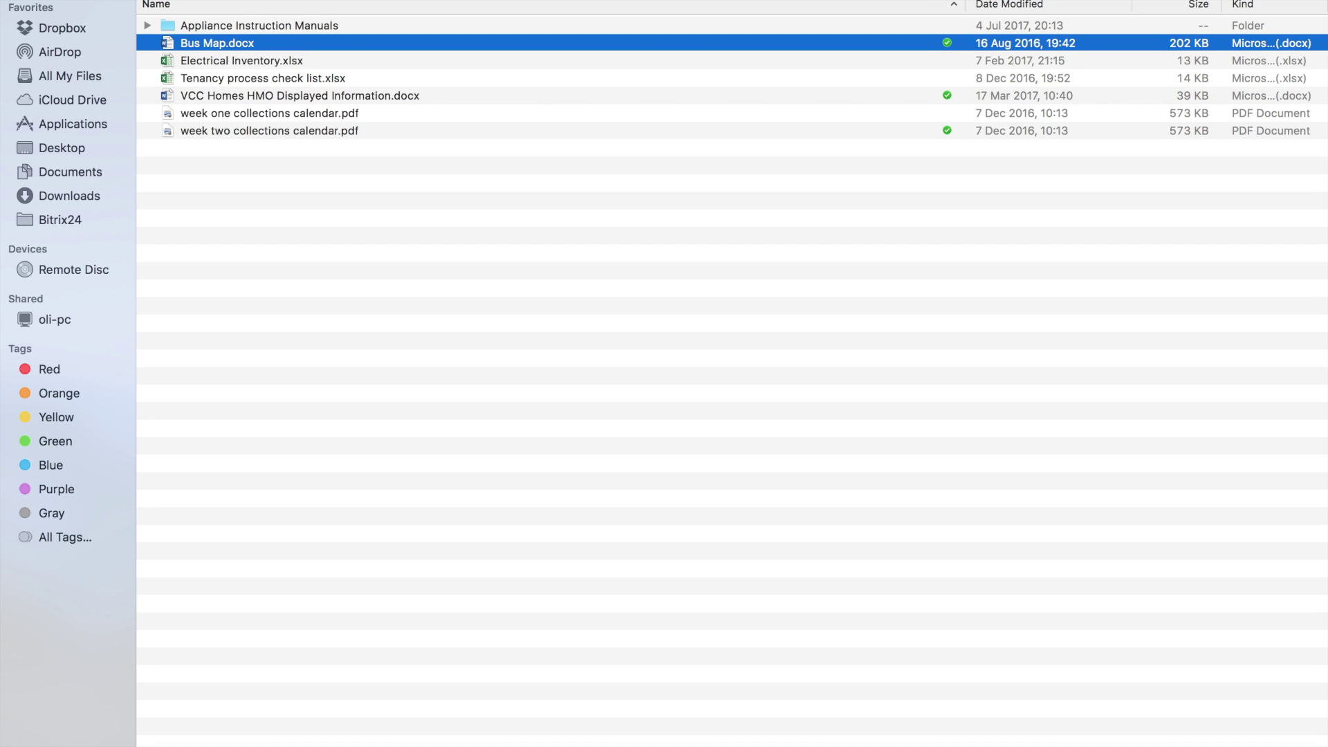
key(super+Up)
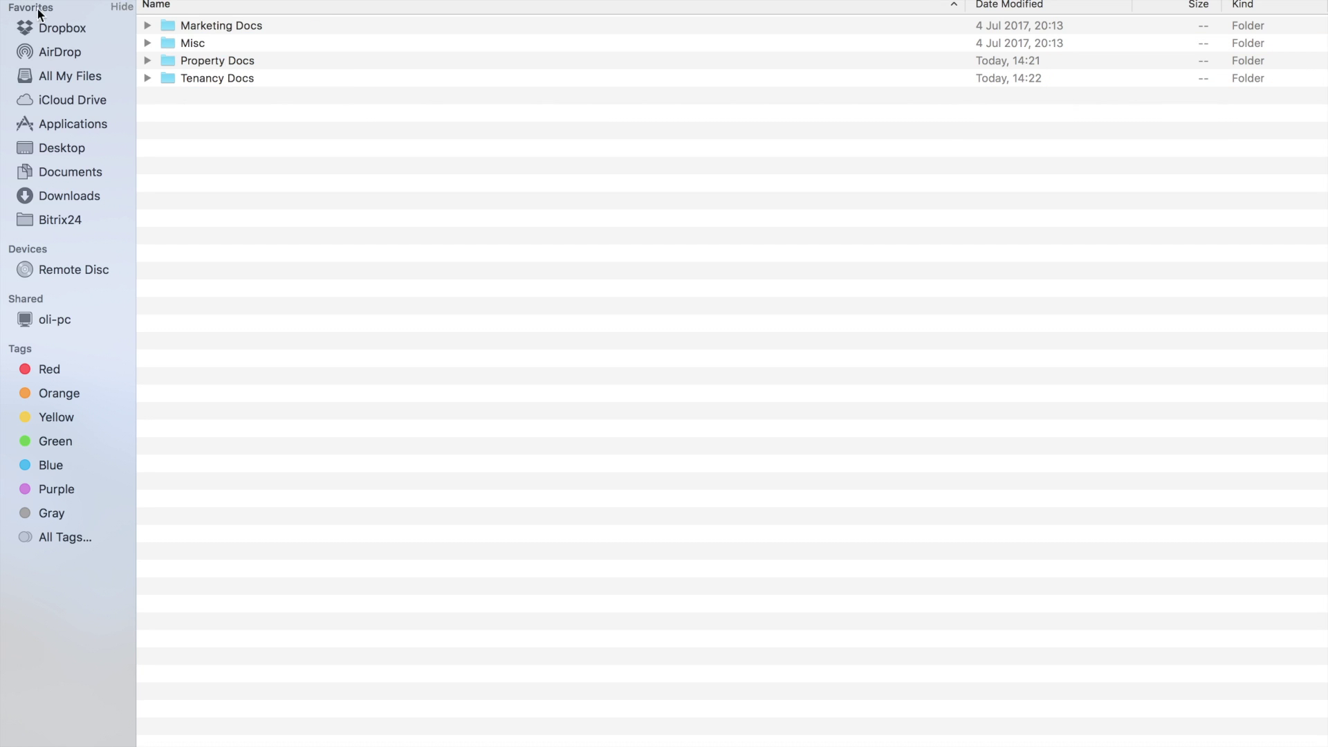
Open Property Docs and its Landlord Docs subfolder, then go back to Property Docs.
double_click(274, 61)
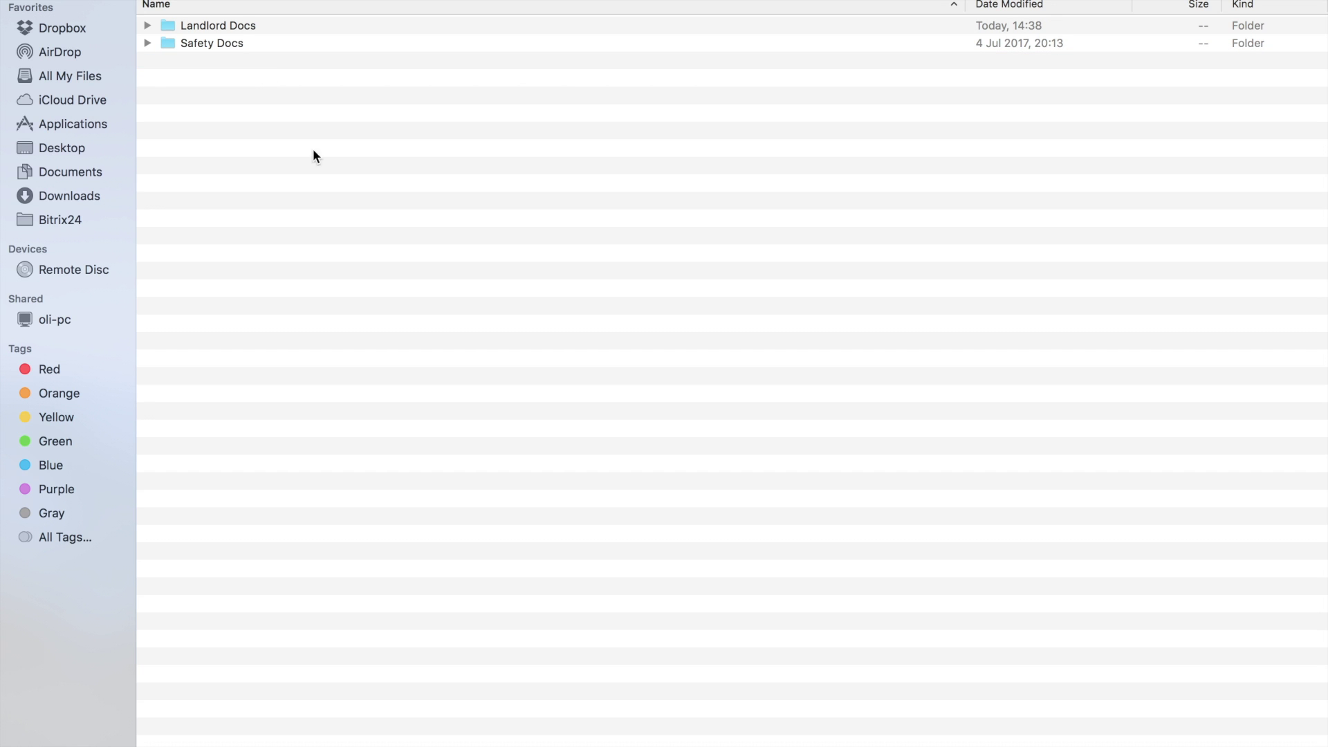
double_click(238, 26)
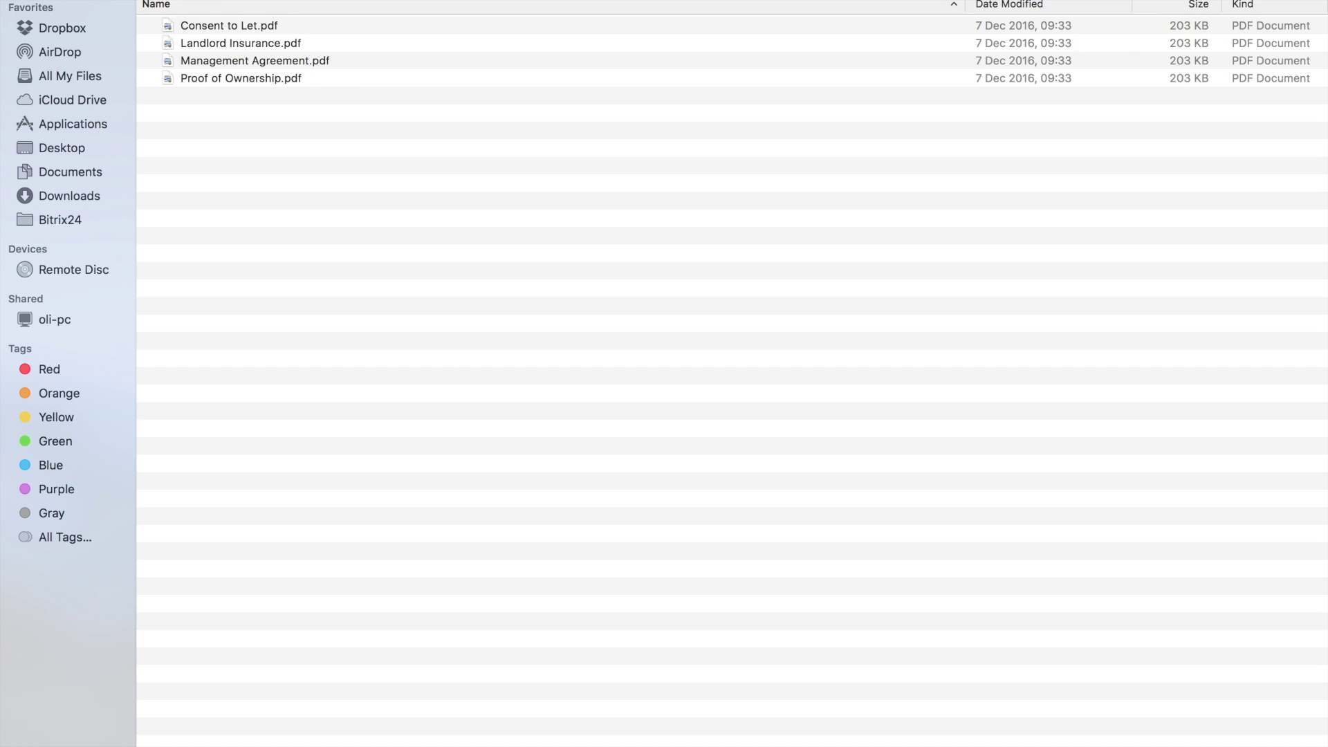
key(super+bracketleft)
Open Safety Docs, review Safety Test Record.docx and the Fire Risk Assessment, then climb back to Disney World Florida.
double_click(198, 43)
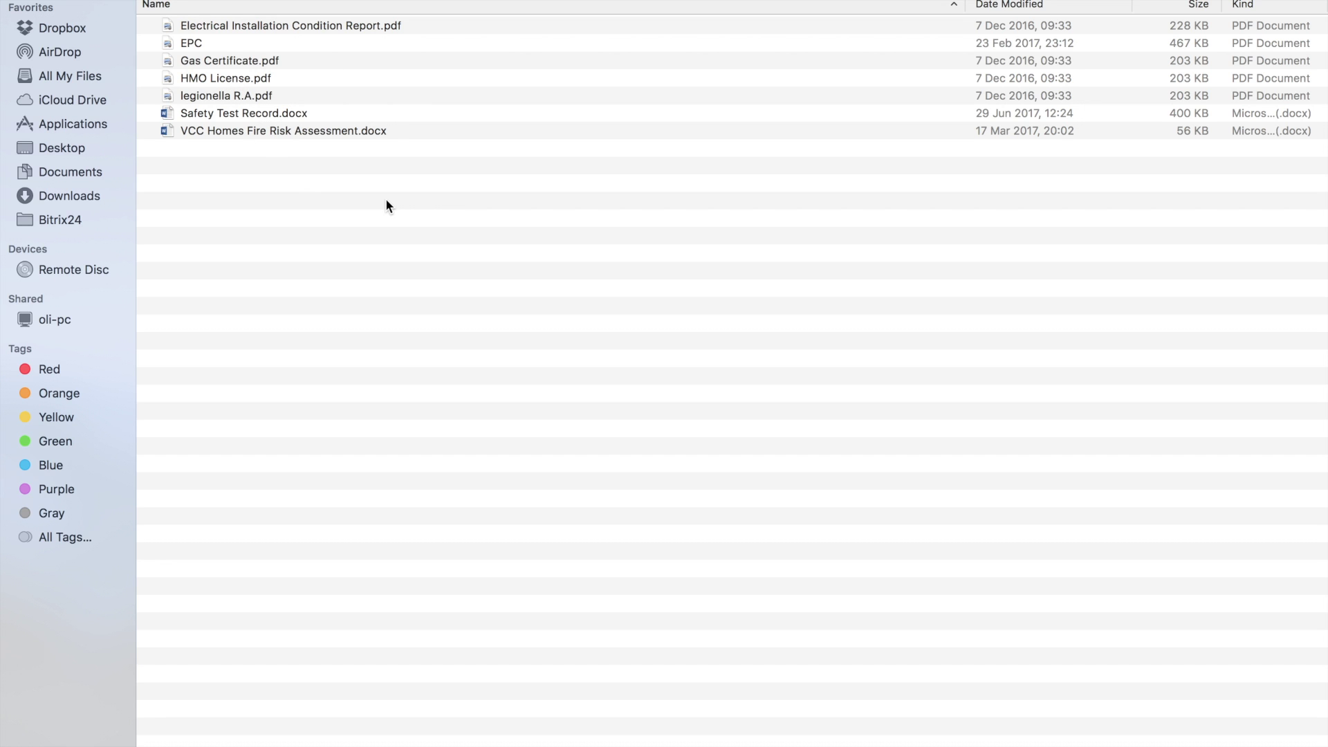
click(275, 112)
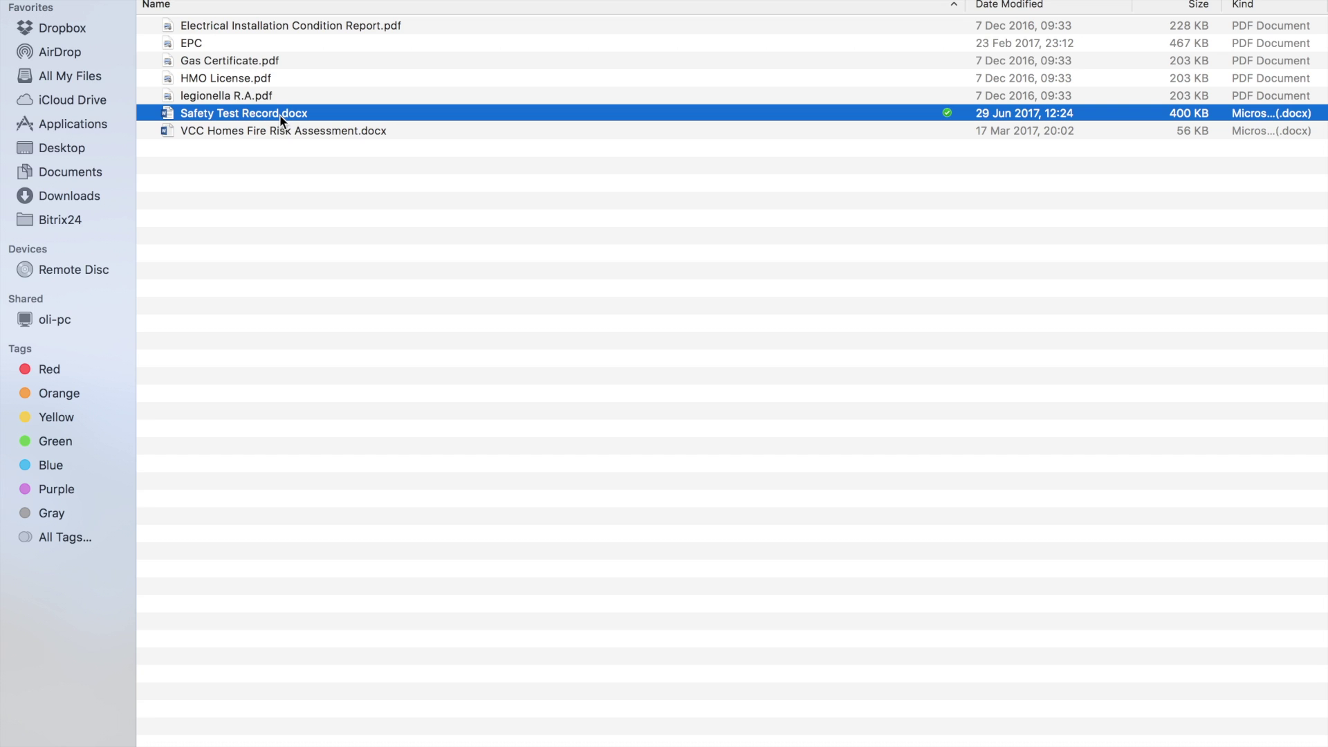
click(291, 131)
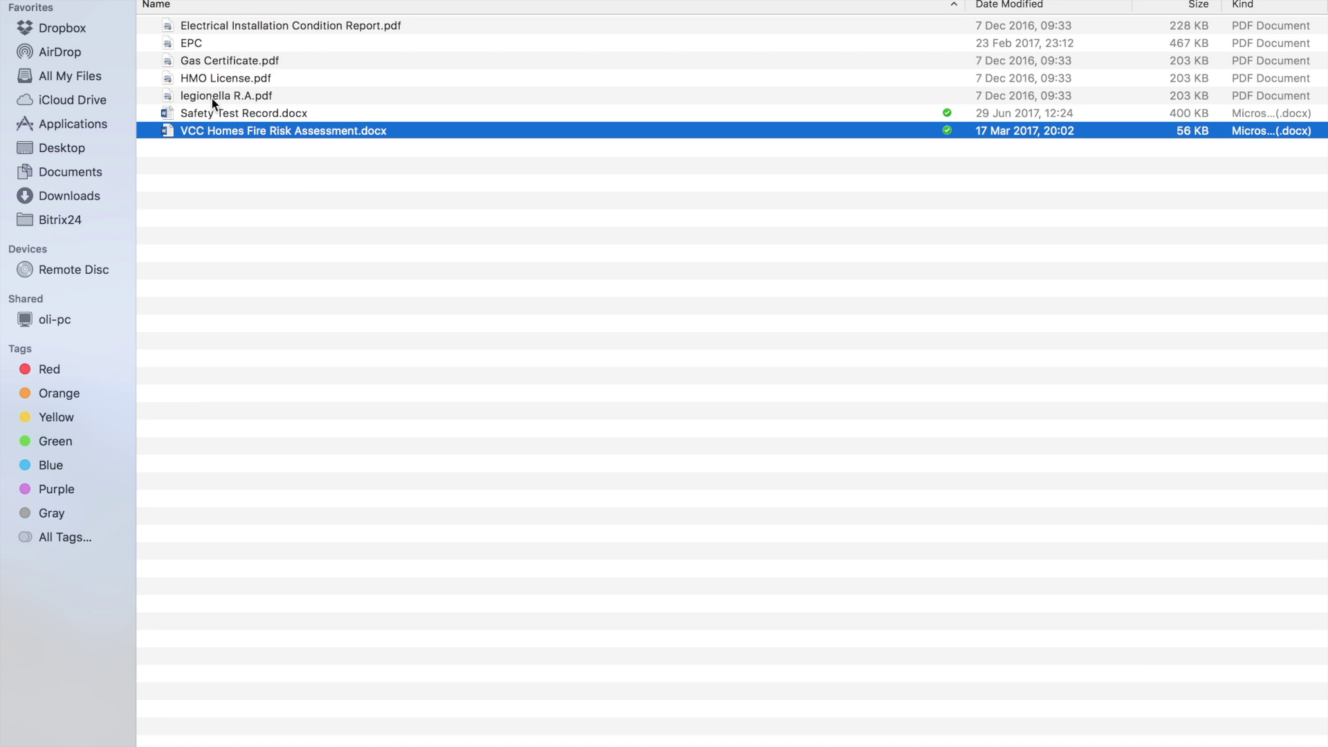
key(super+Up)
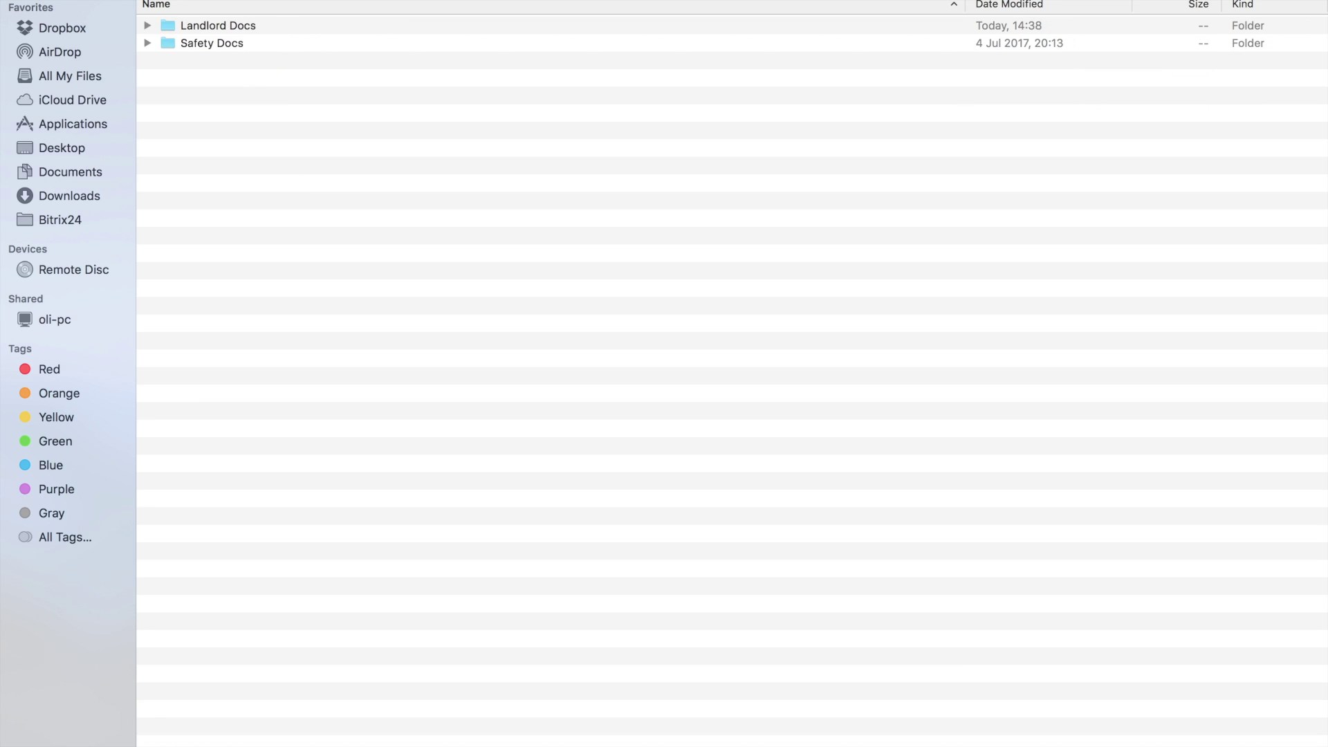
key(super+Up)
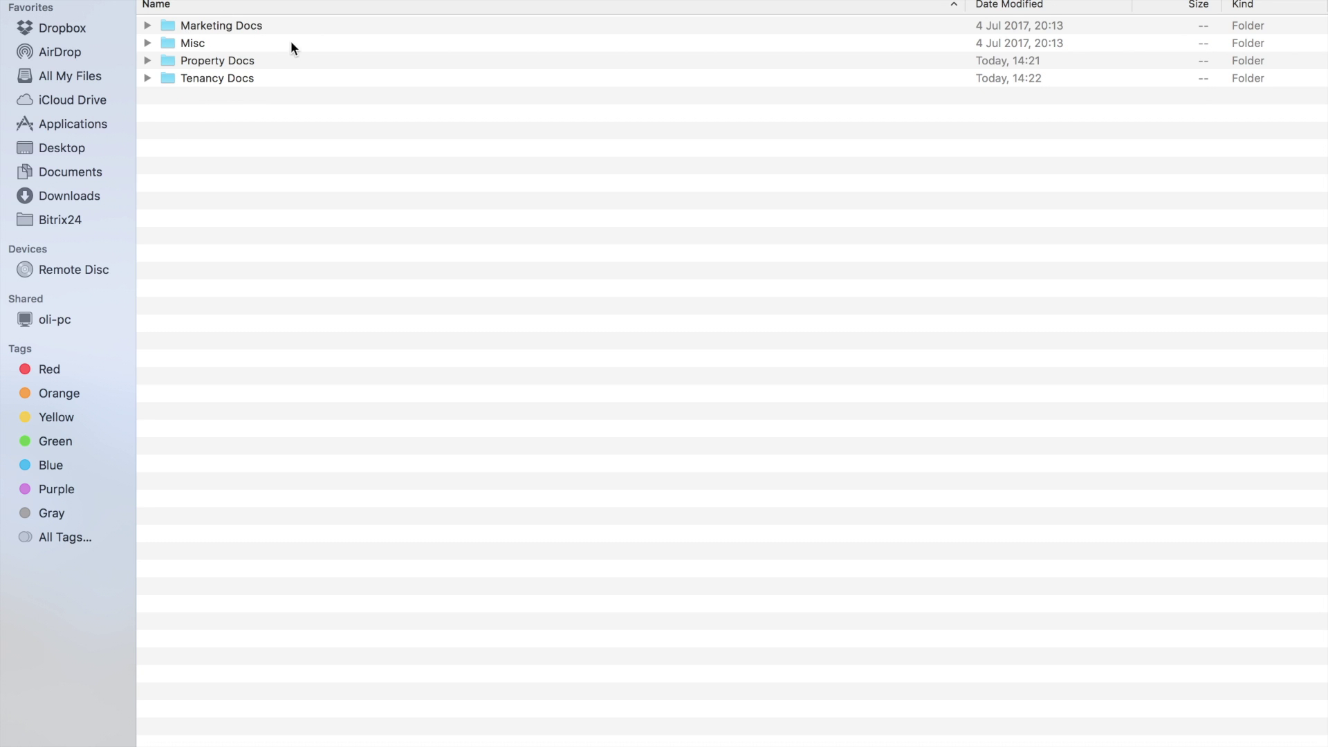
Go into Tenancy Docs, then Current, and open the current tenant's folder.
double_click(225, 79)
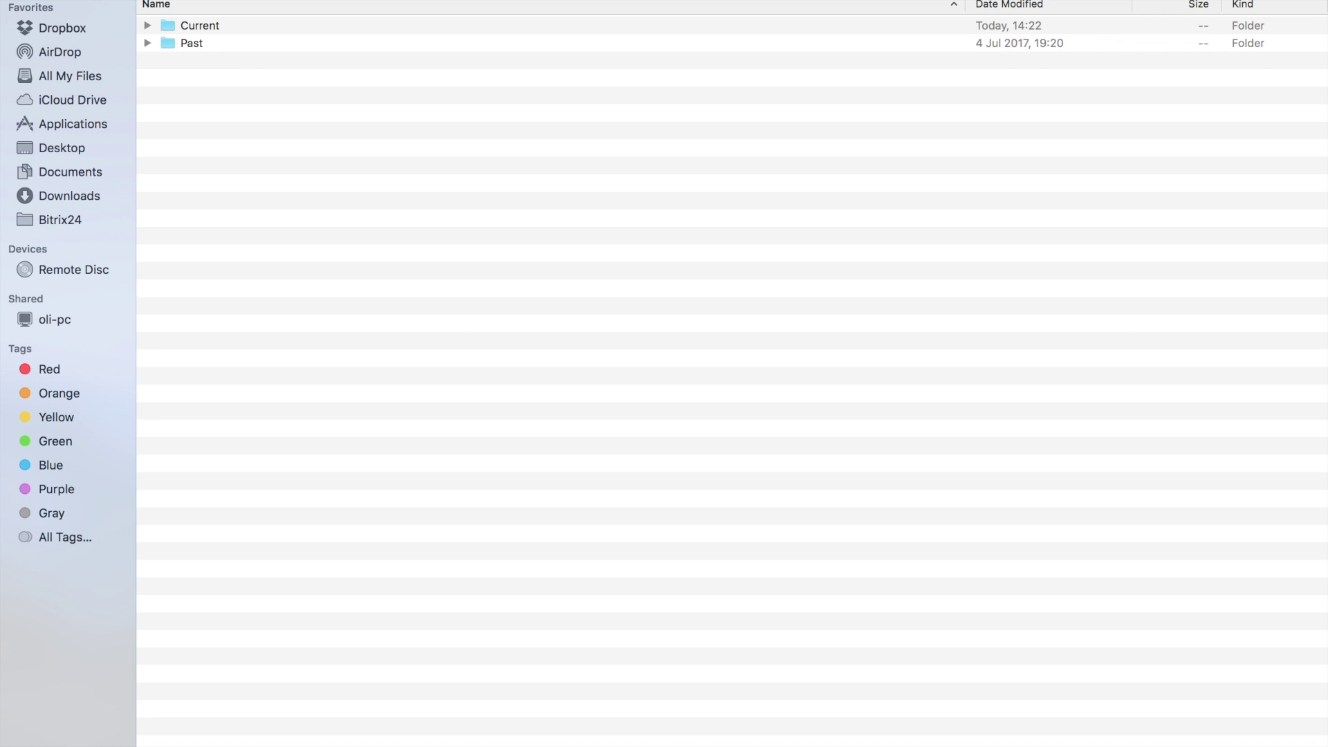
key(super+Up)
double_click(213, 80)
click(192, 44)
click(194, 28)
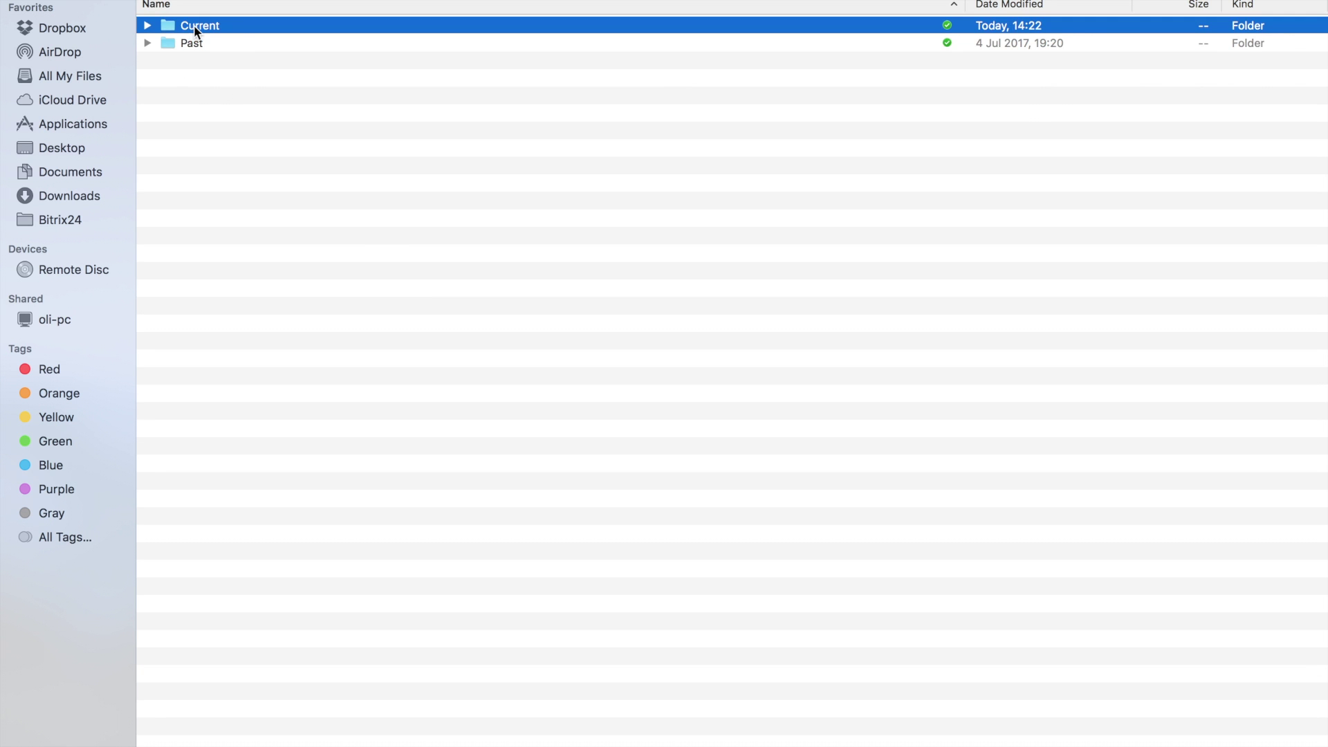
double_click(195, 27)
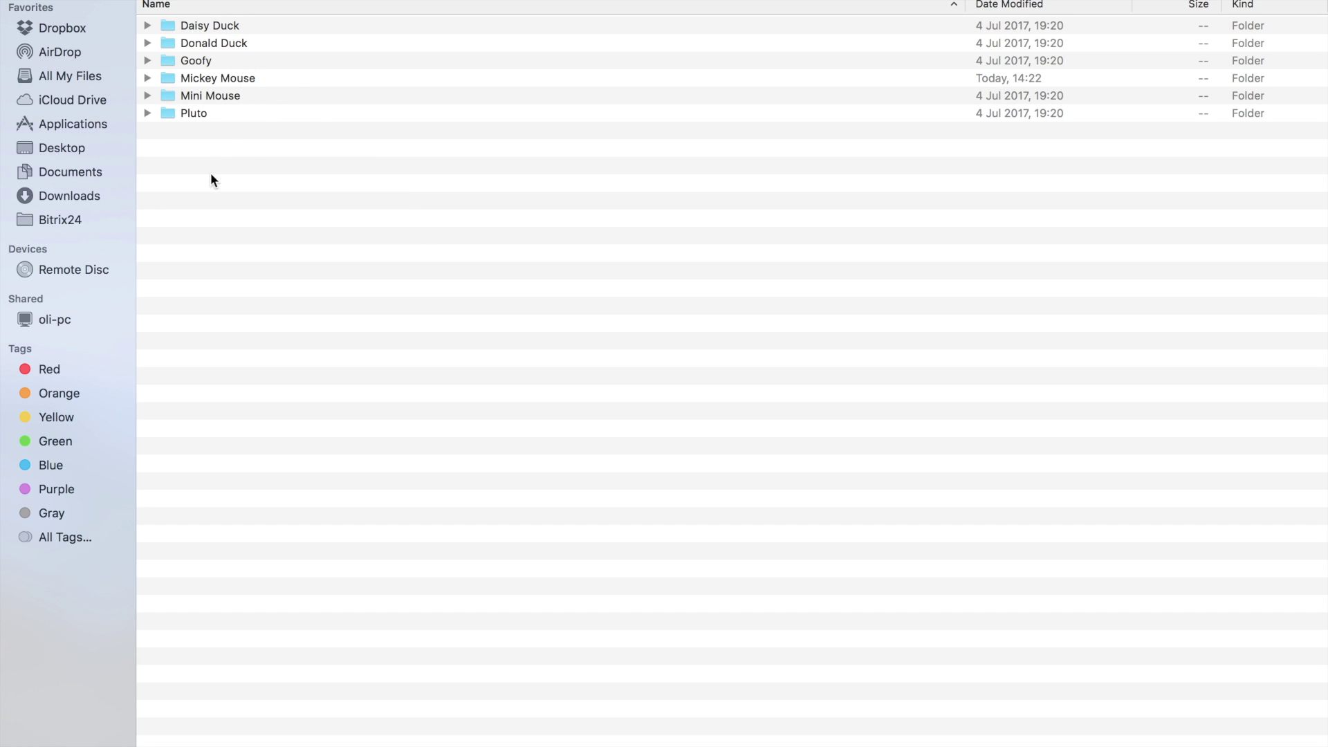
double_click(249, 77)
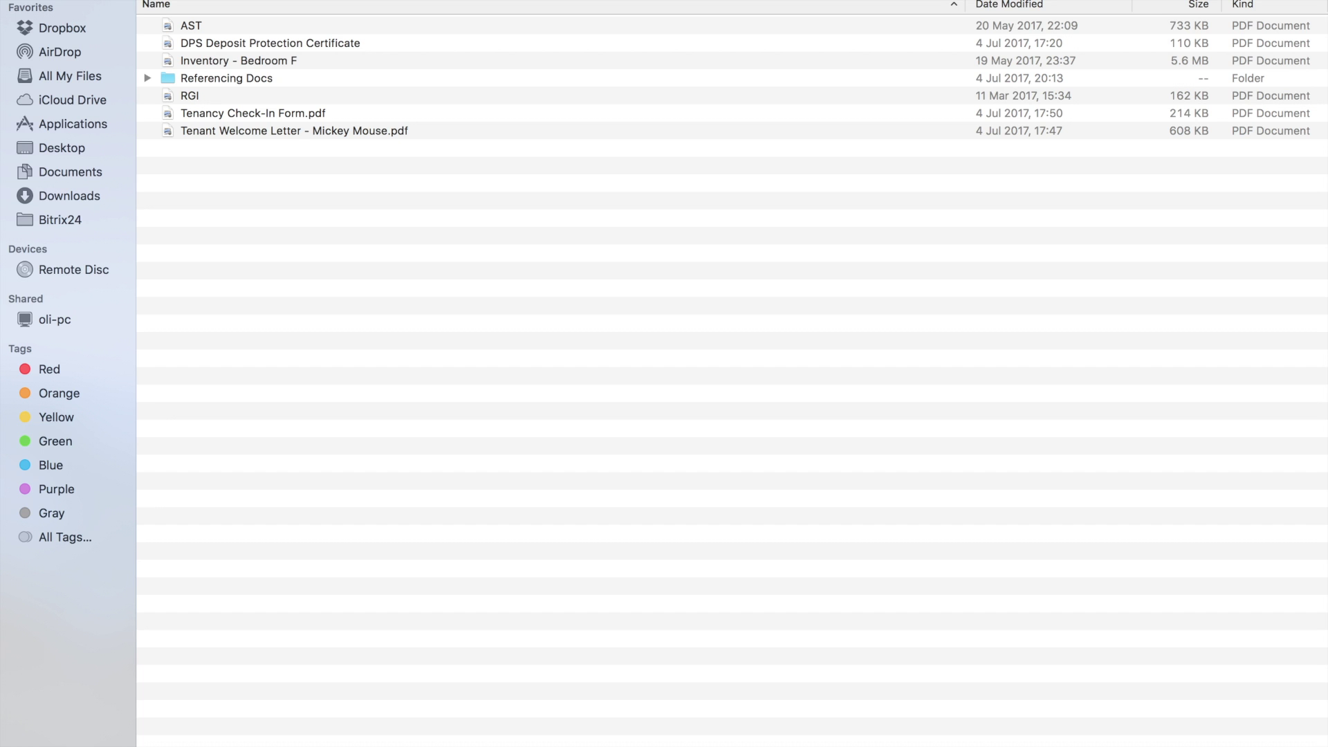
Climb back up to the Walt Disney folder and select Document Audit.xlsx.
key(super+Up)
key(super+Up)
key(super+Up)
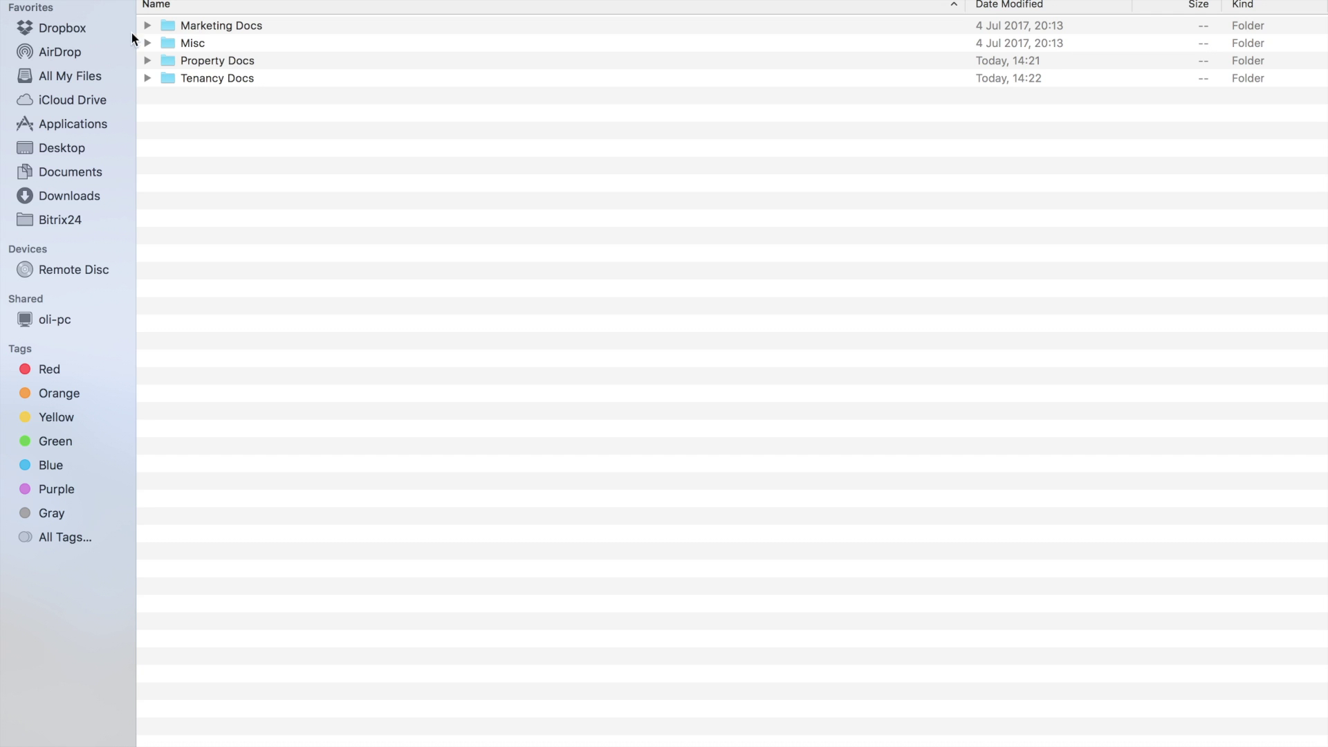
key(super+Up)
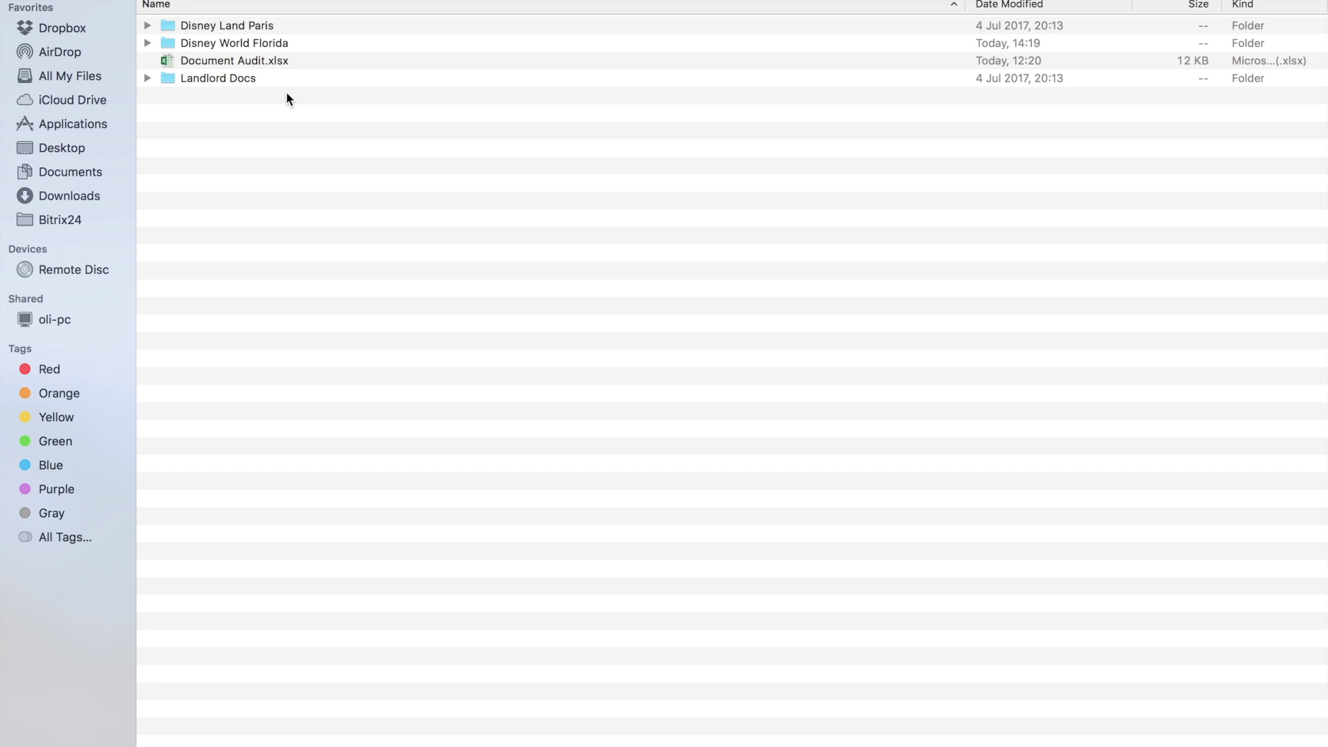
click(263, 60)
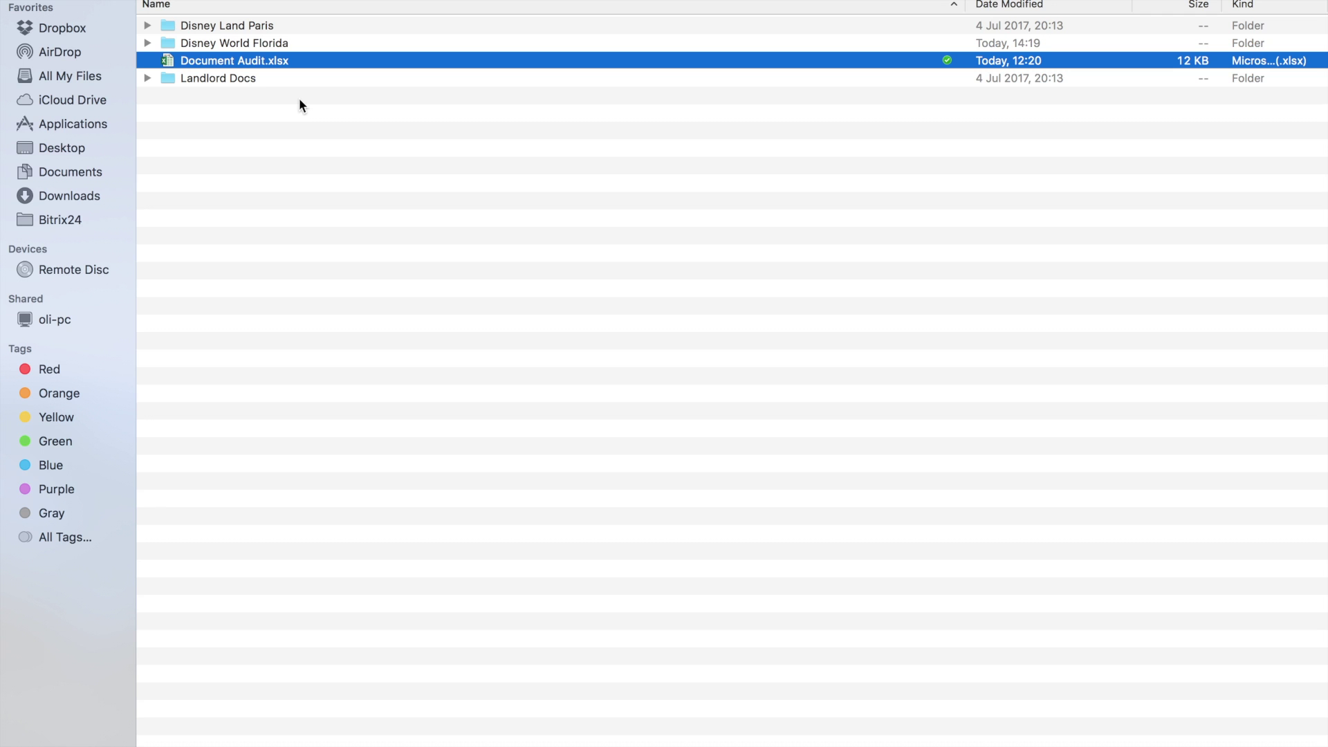
Open Document Audit.xlsx in Excel and inspect the header cells and Disney World Florida row.
double_click(259, 60)
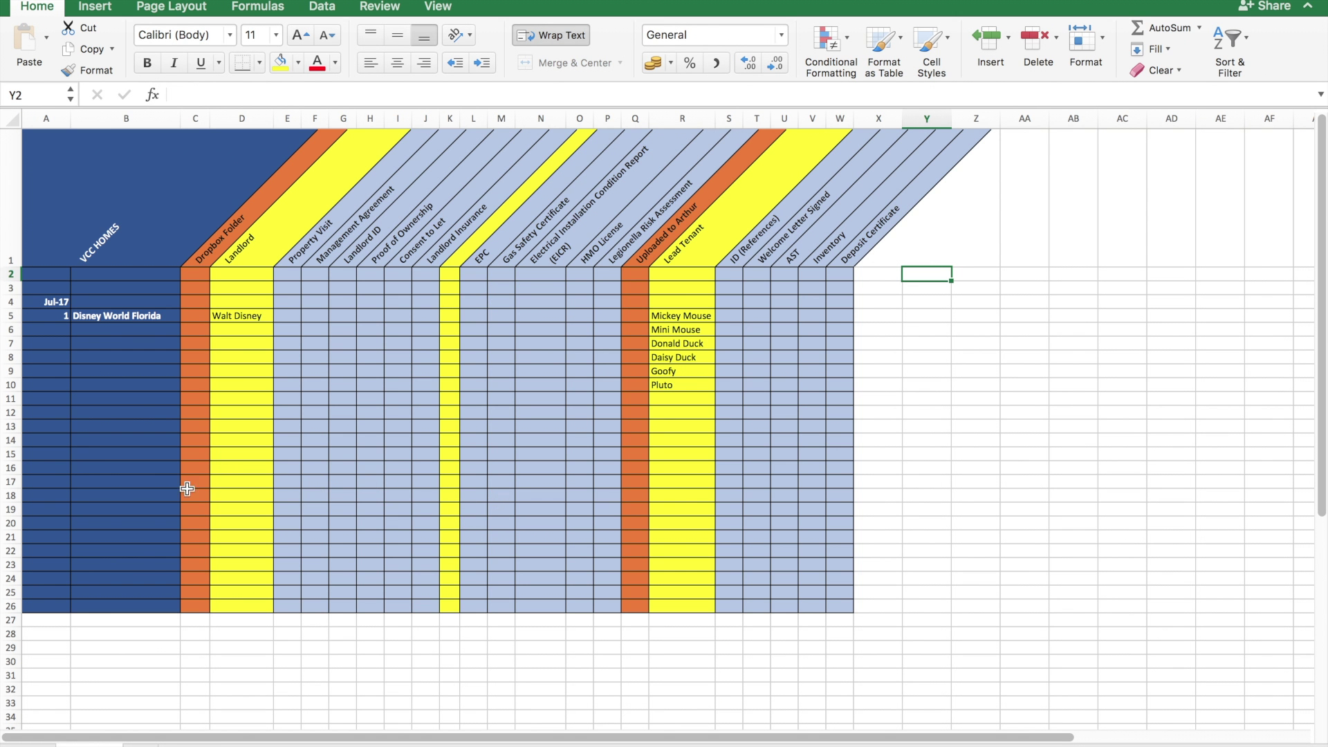
click(139, 302)
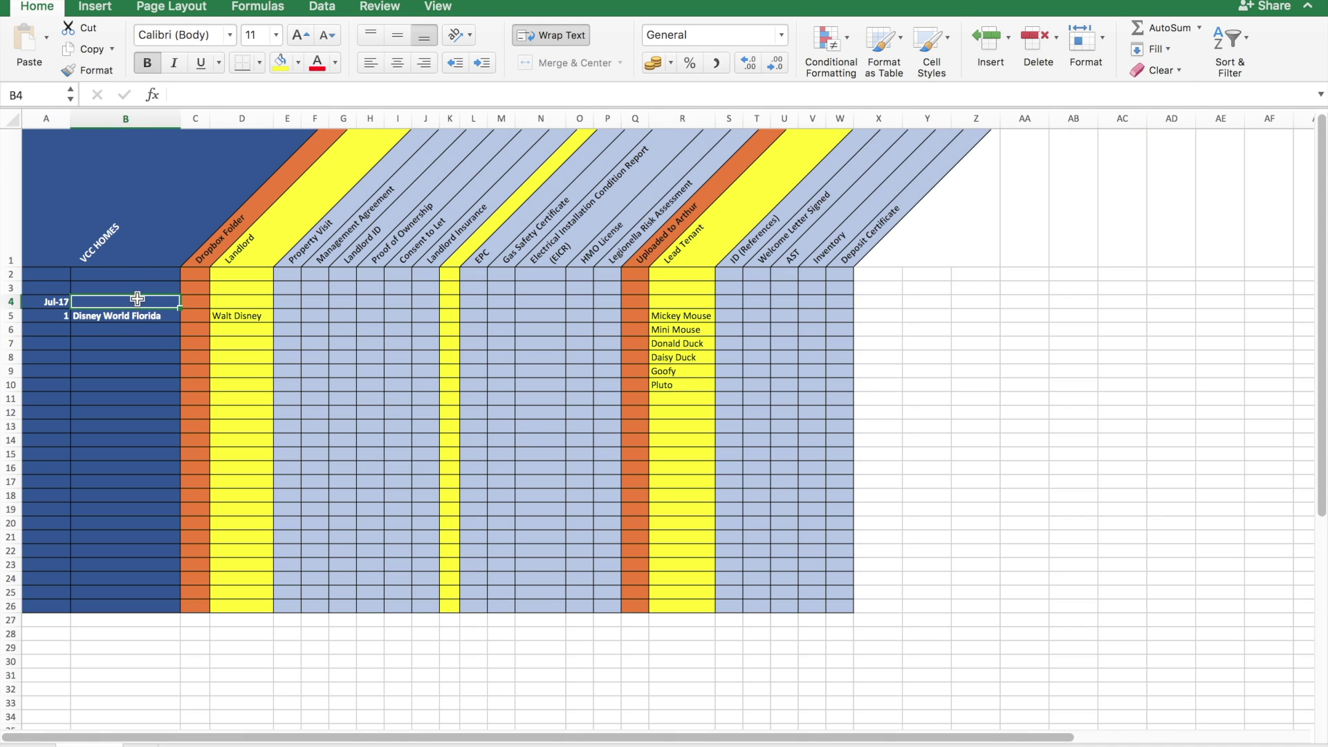
click(138, 288)
click(135, 274)
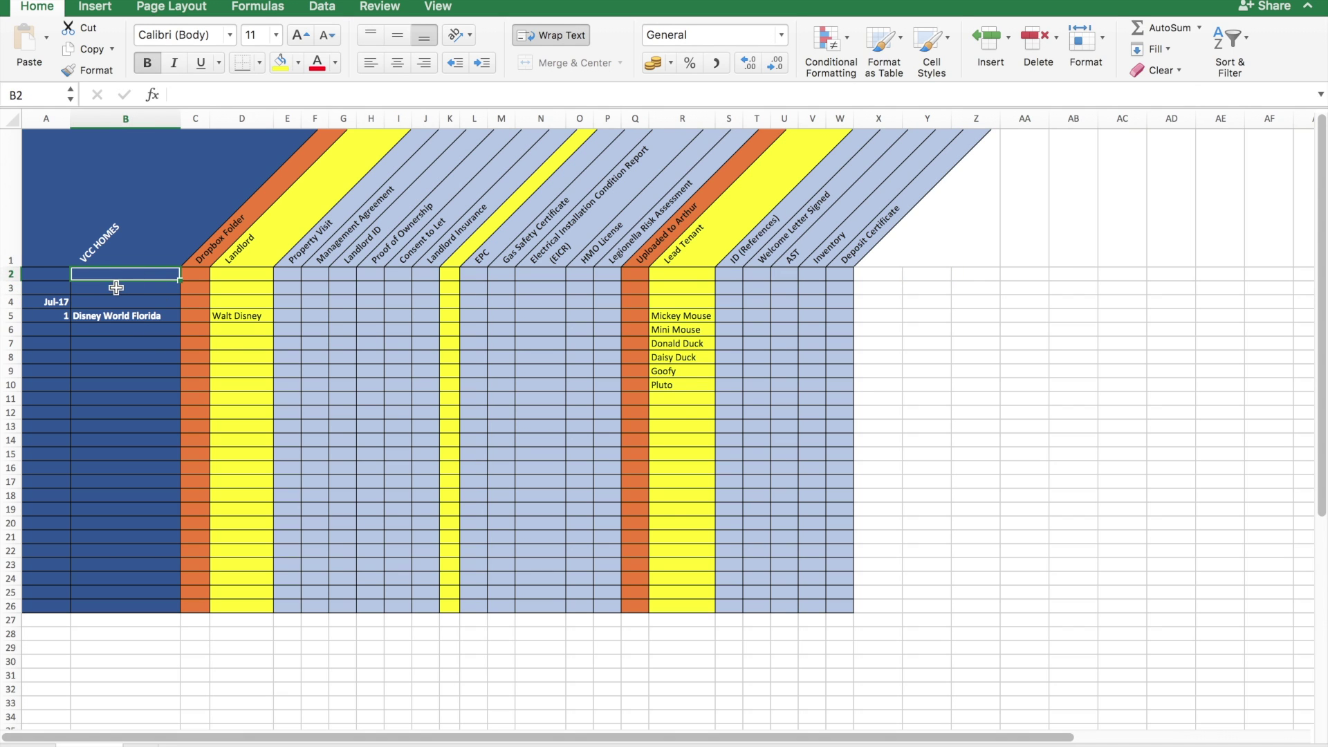
click(94, 315)
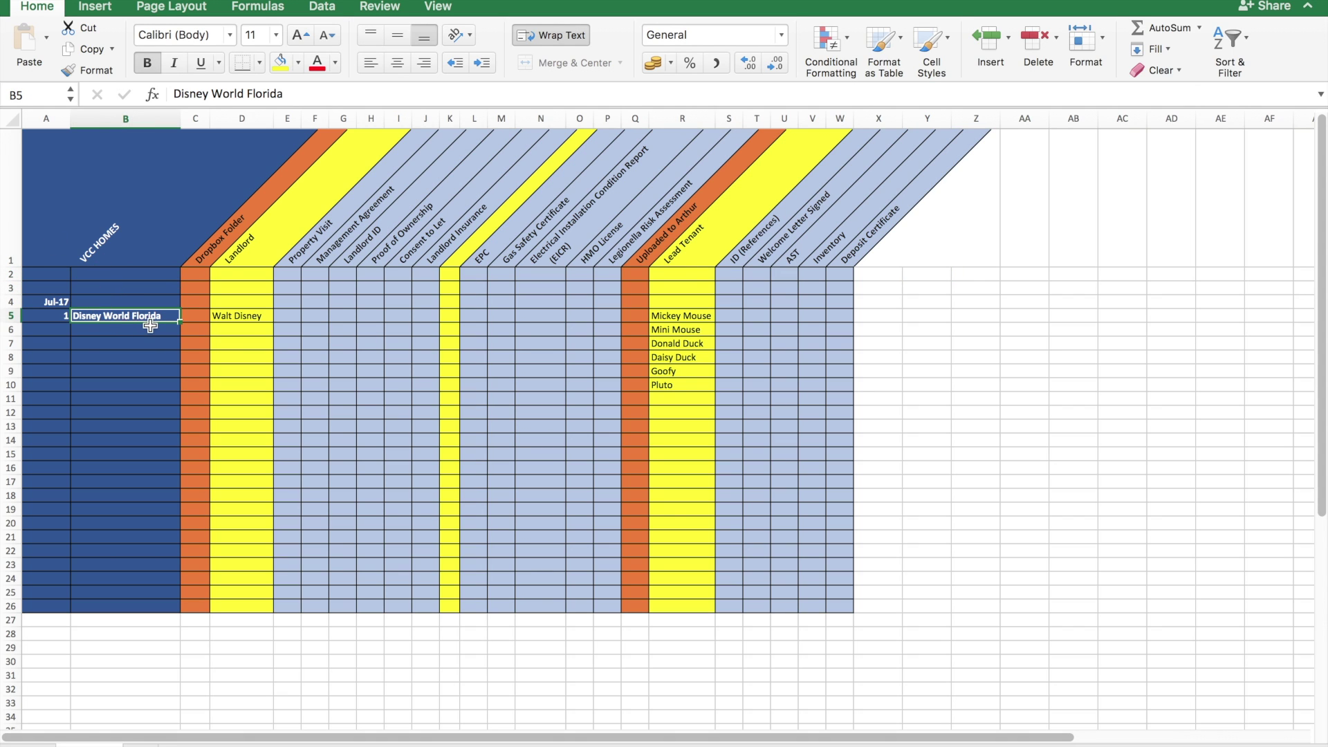
click(242, 319)
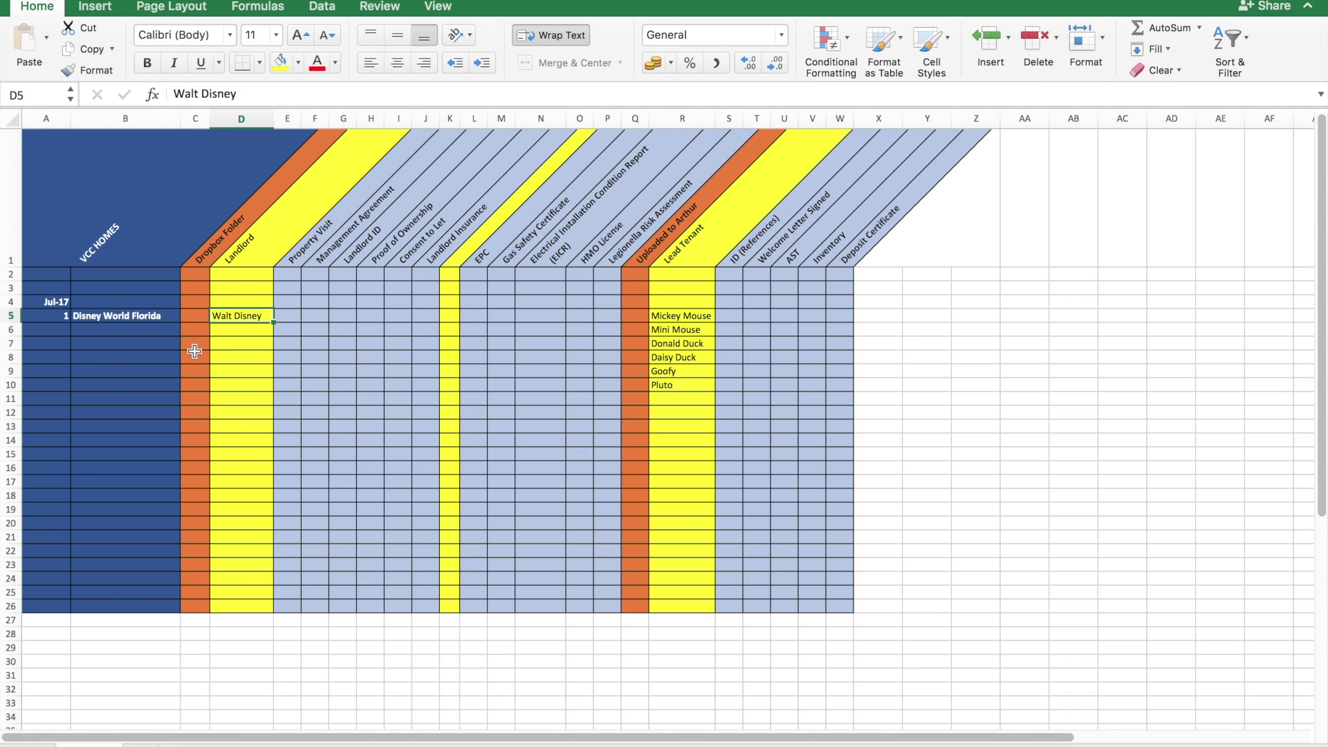
Enter Yes in the Dropbox Folder cell C5 for Disney World Florida.
click(196, 316)
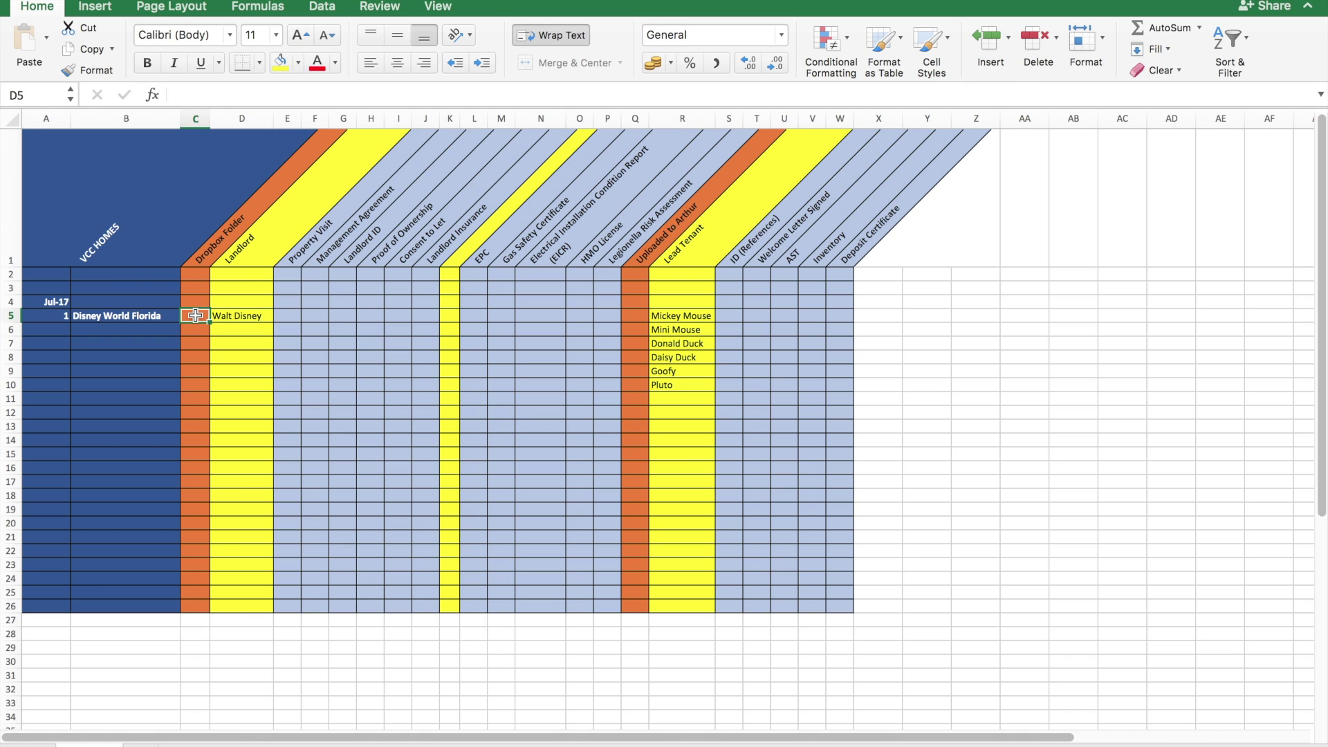
text(Yes)
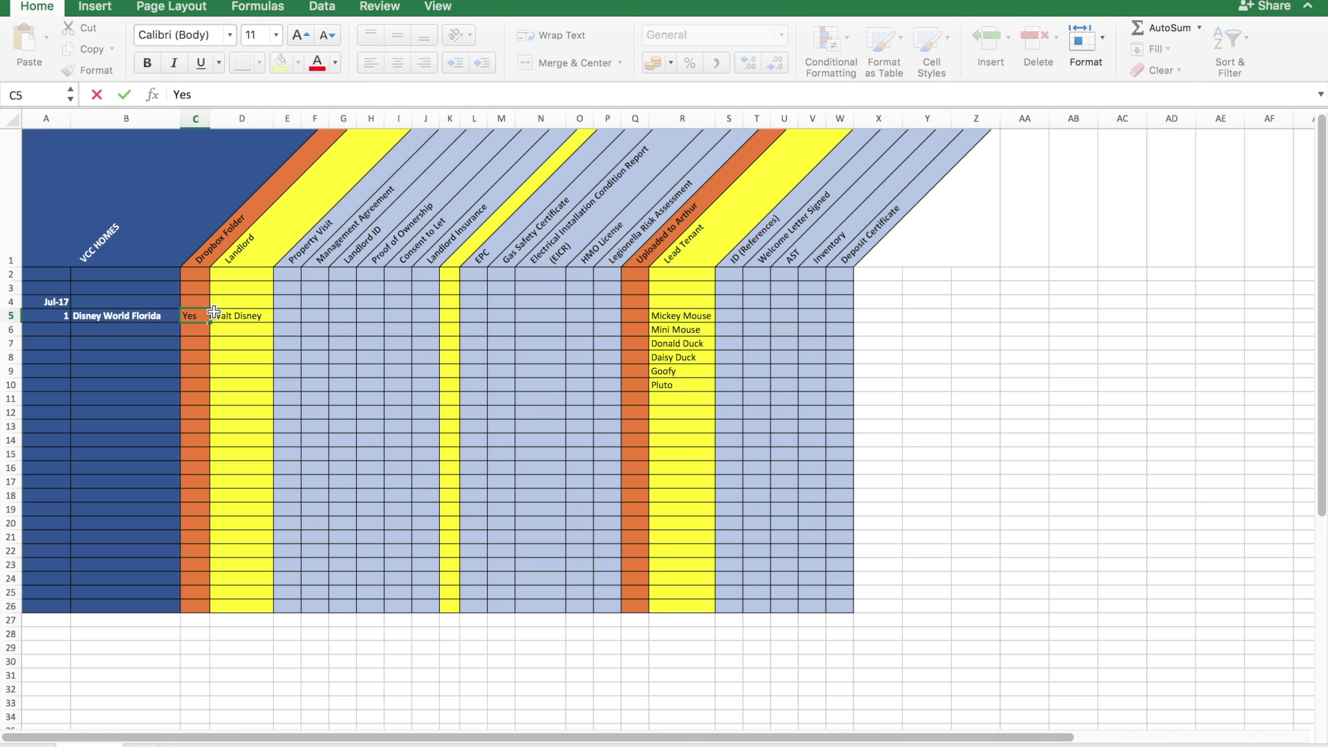
key(Tab)
click(291, 318)
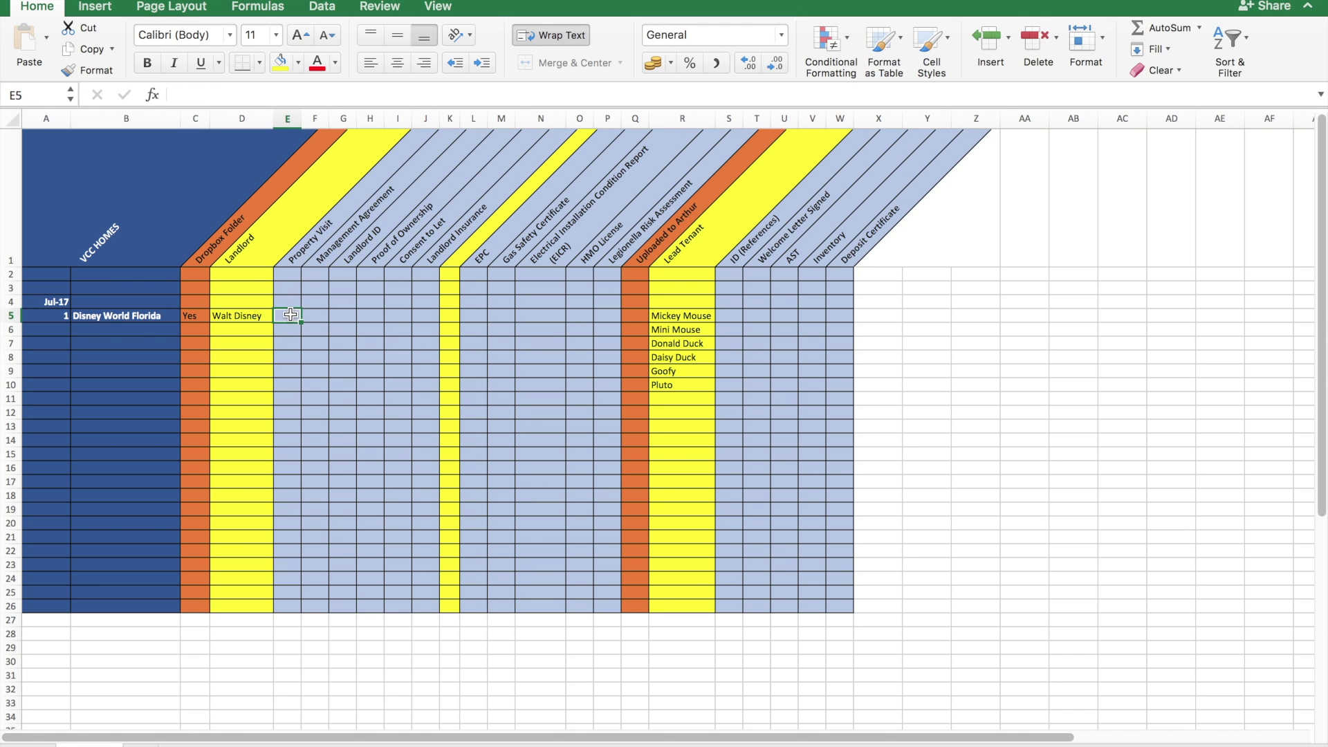
Fill cells E5 through J5 and L5 green in the Disney World Florida row.
drag(291, 319, 426, 318)
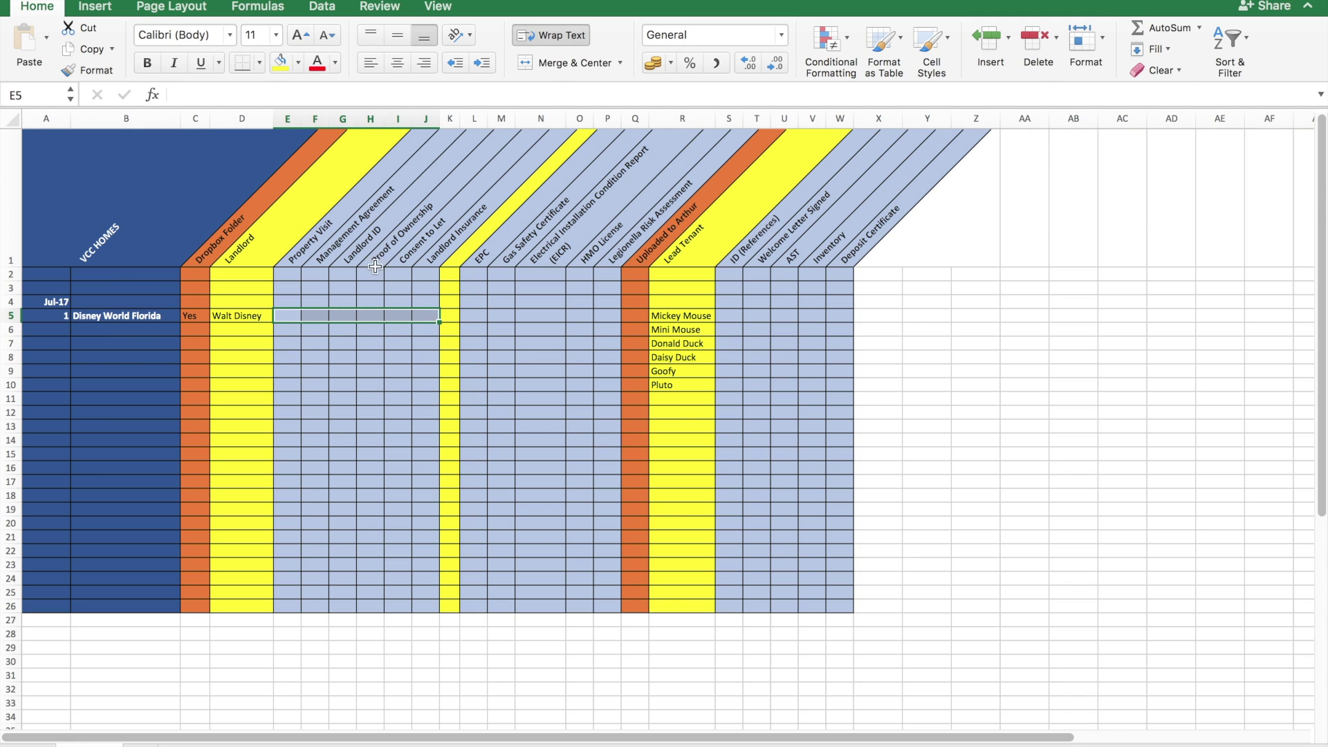
click(298, 63)
click(368, 272)
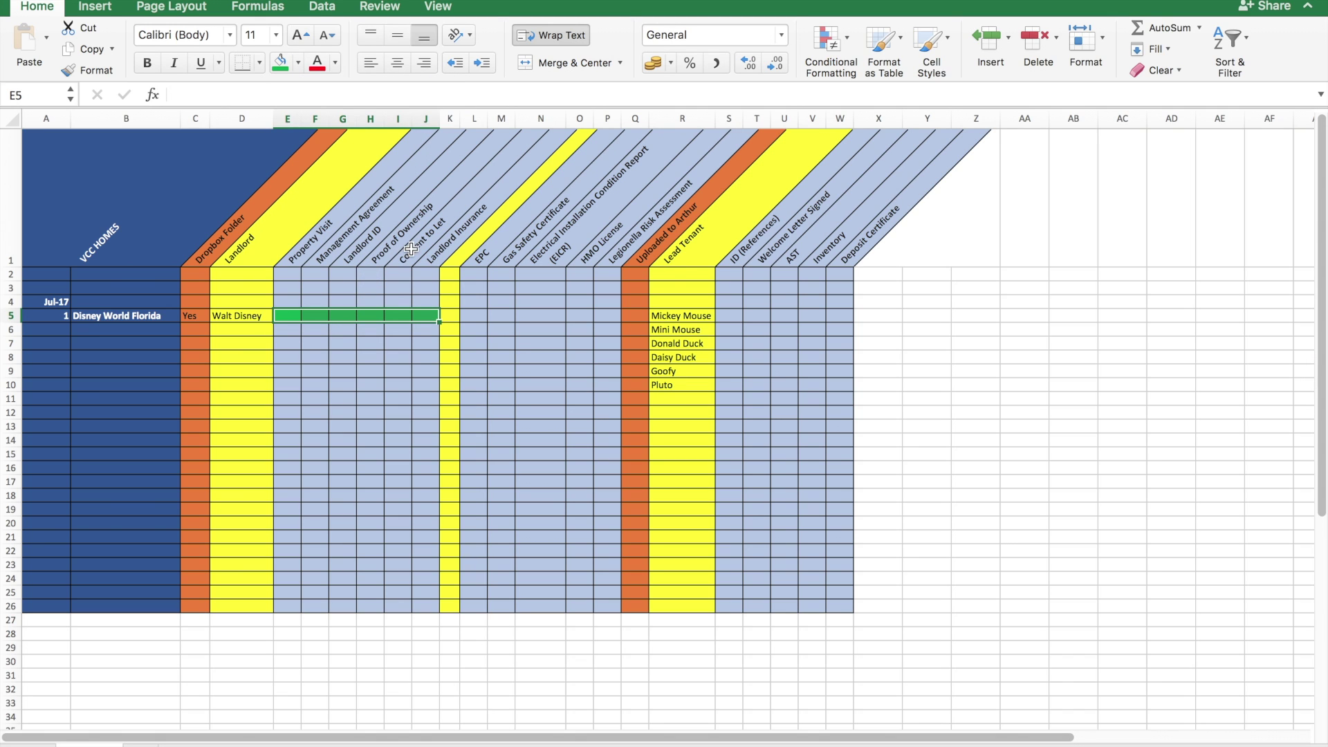
click(466, 318)
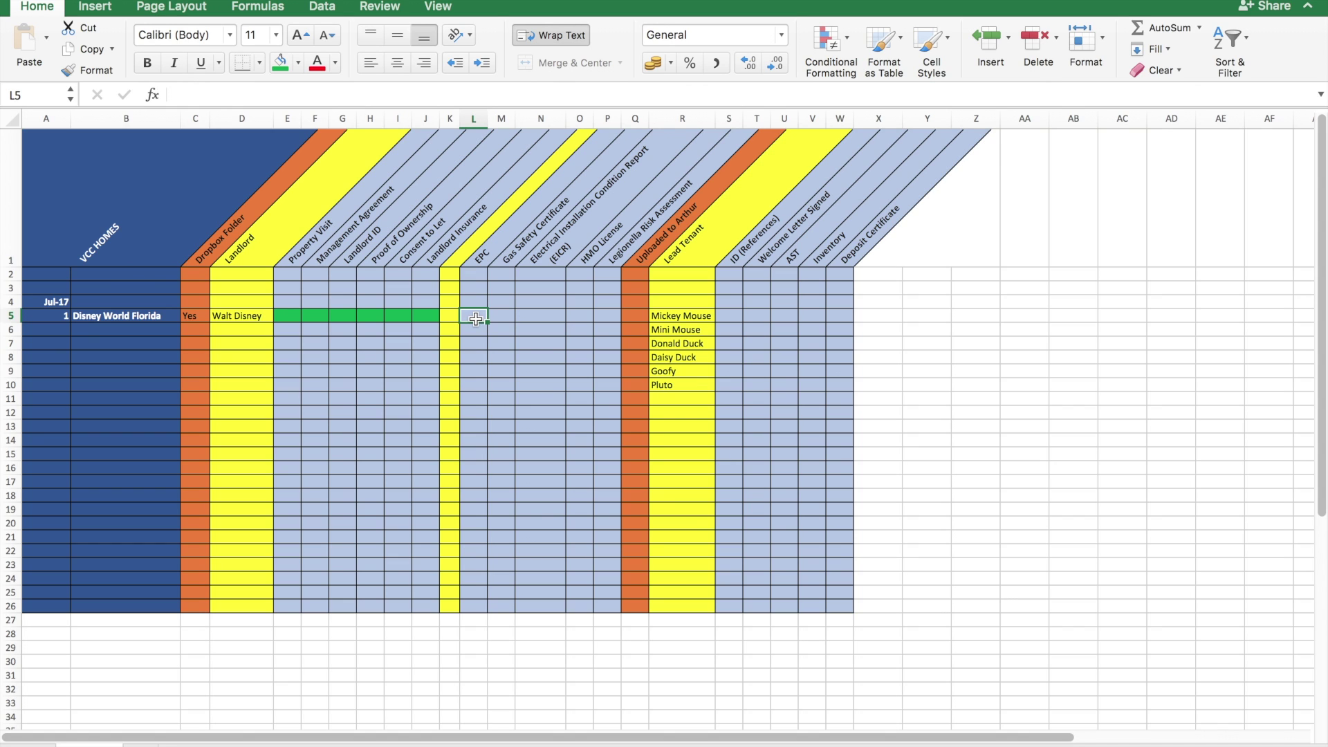
click(280, 62)
Fill M5 orange and O5 red.
click(503, 316)
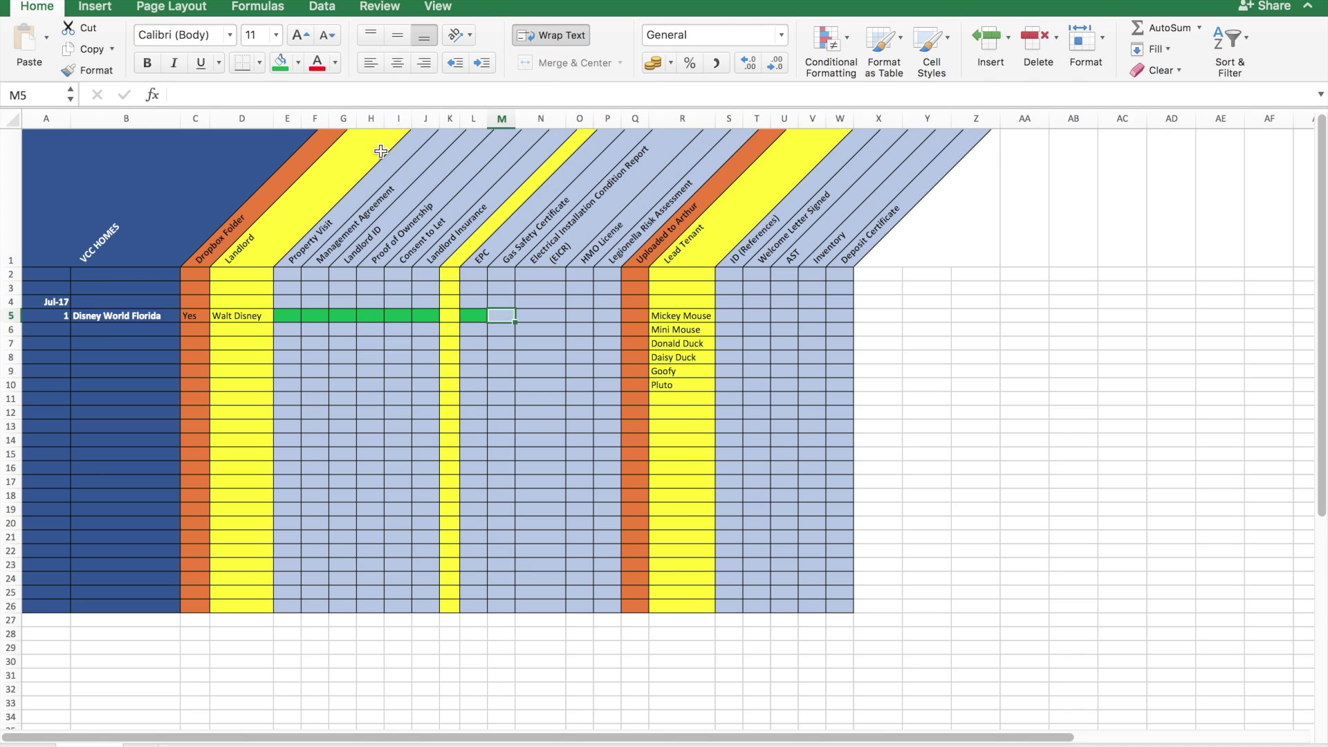
click(299, 63)
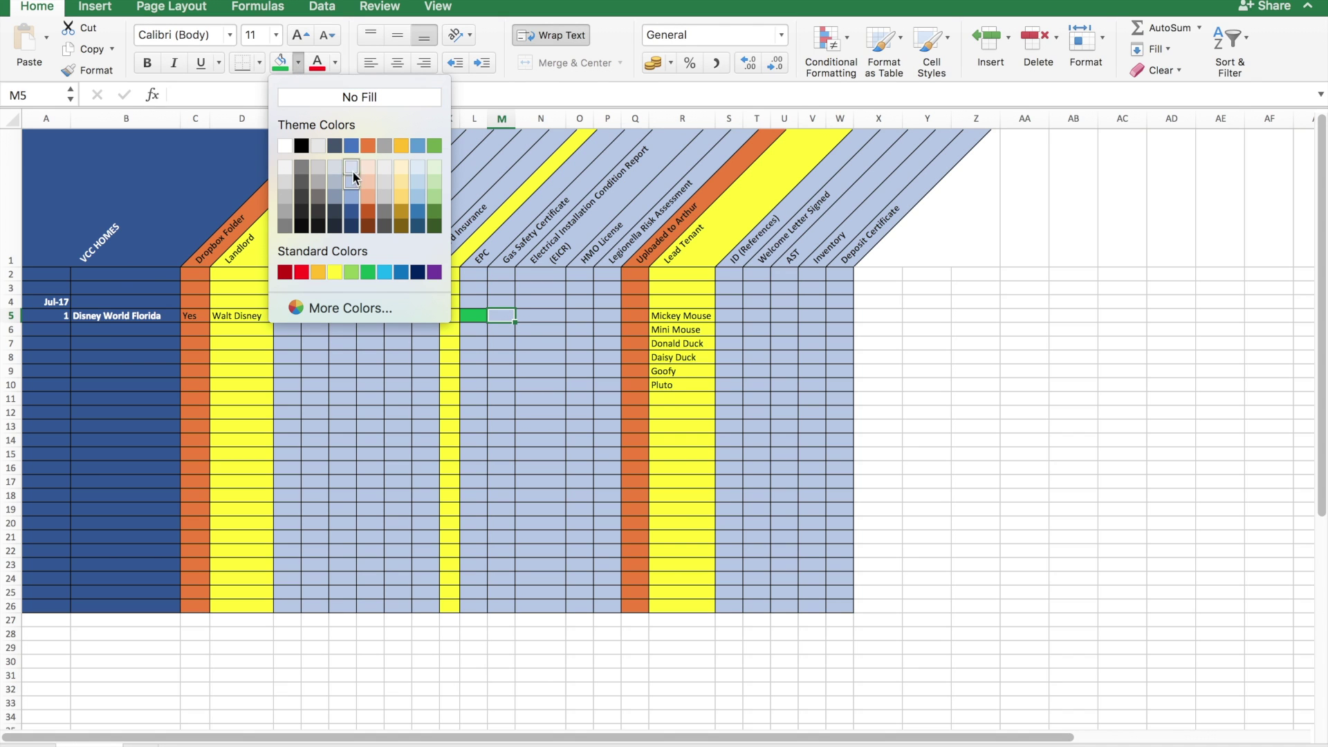
click(368, 146)
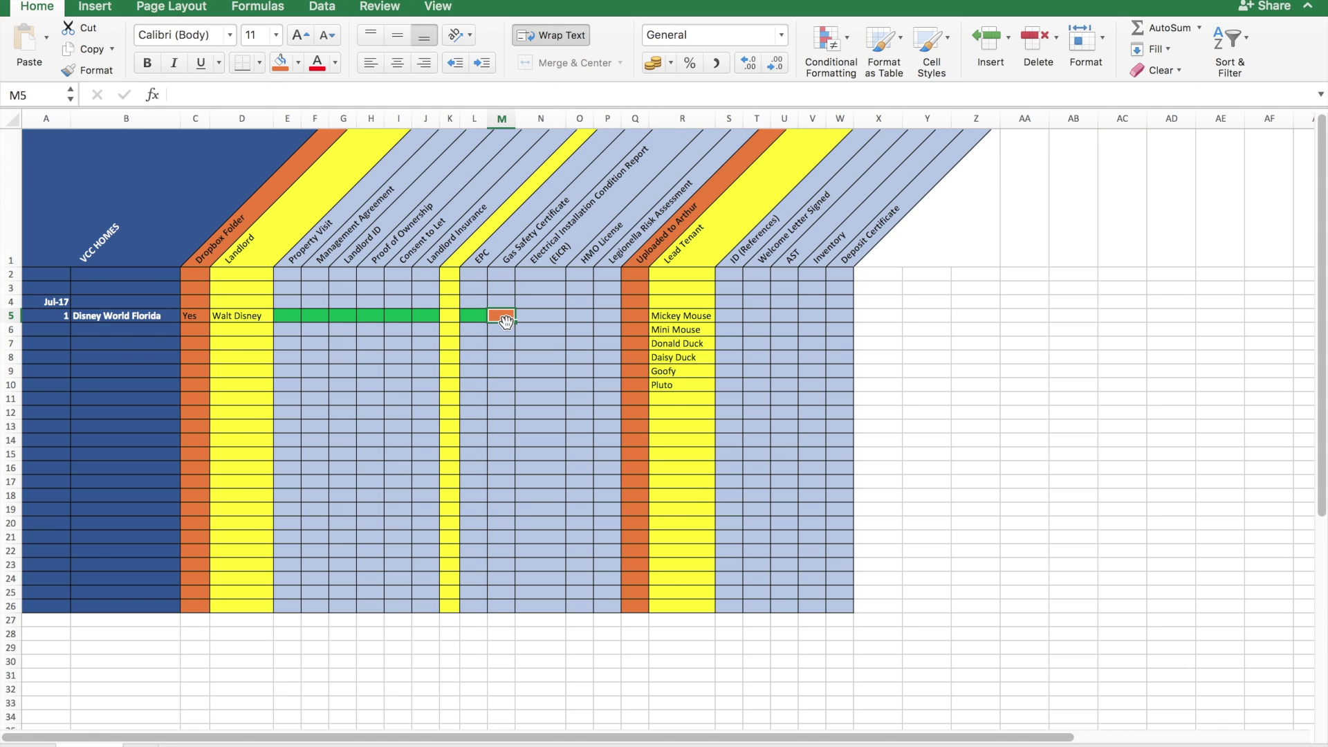
click(548, 315)
click(578, 316)
click(297, 63)
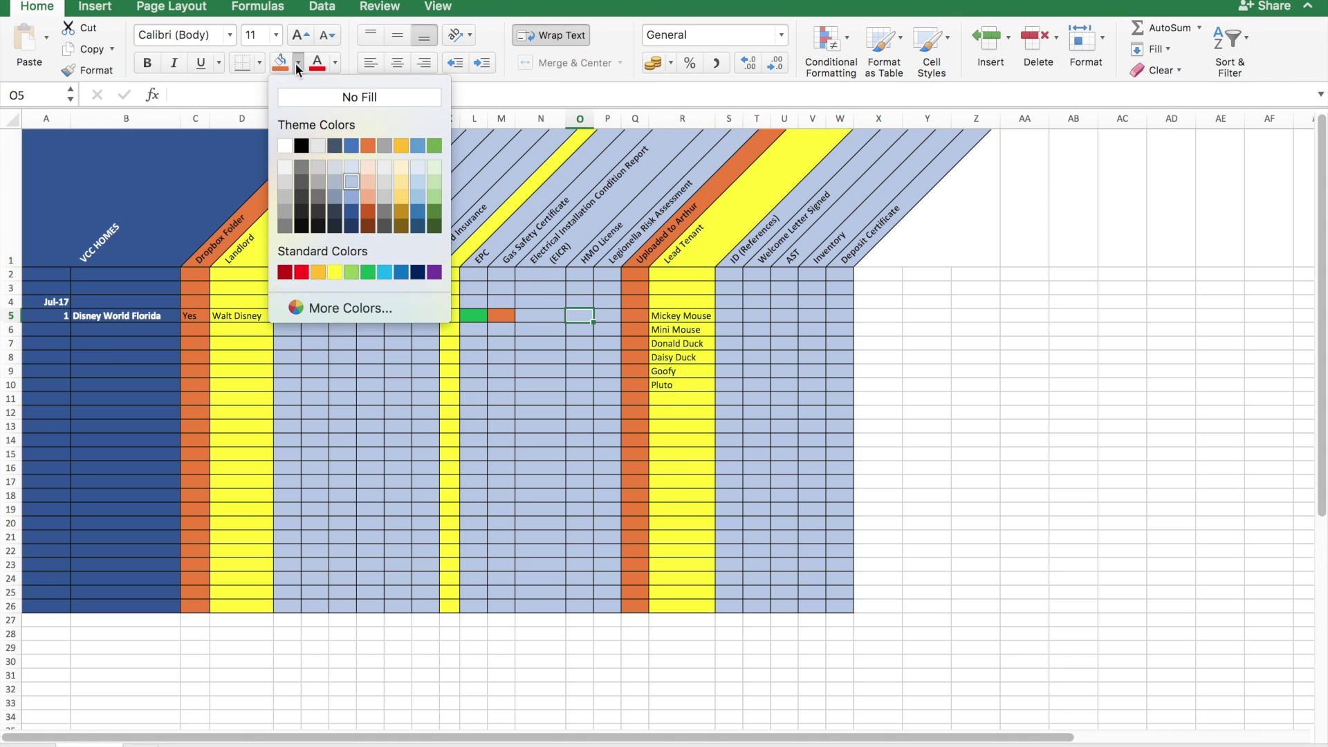
click(302, 272)
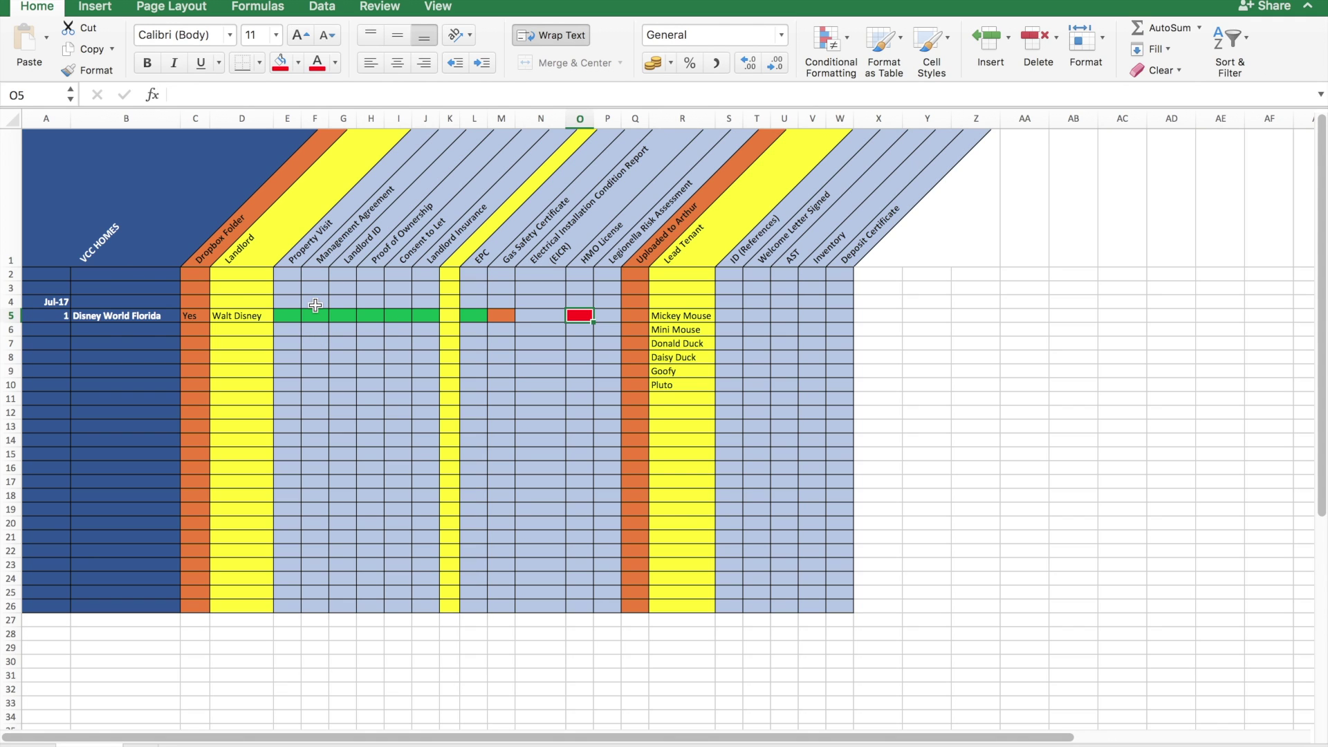
Fill S5:W5, S6:W7 and S8 green, covering the first three tenants' documents and the fourth tenant's ID.
drag(729, 316, 838, 316)
click(298, 62)
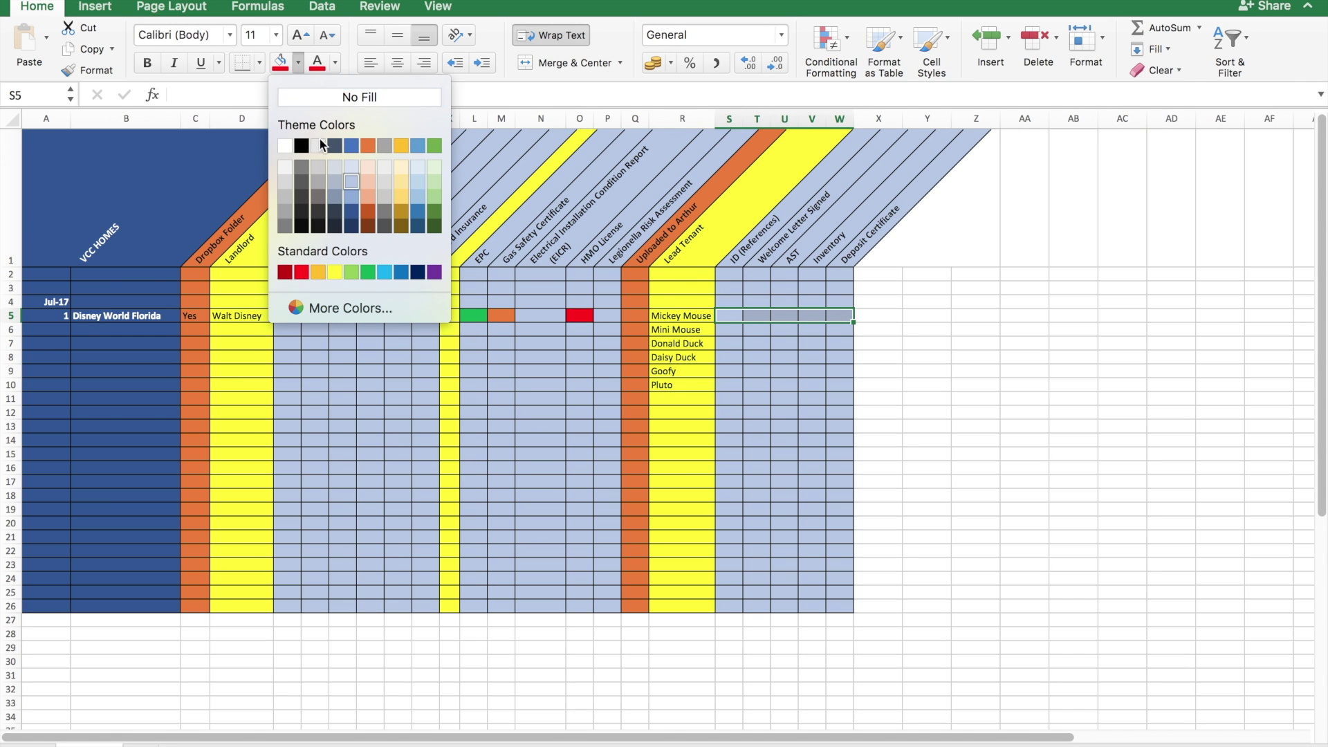
click(374, 270)
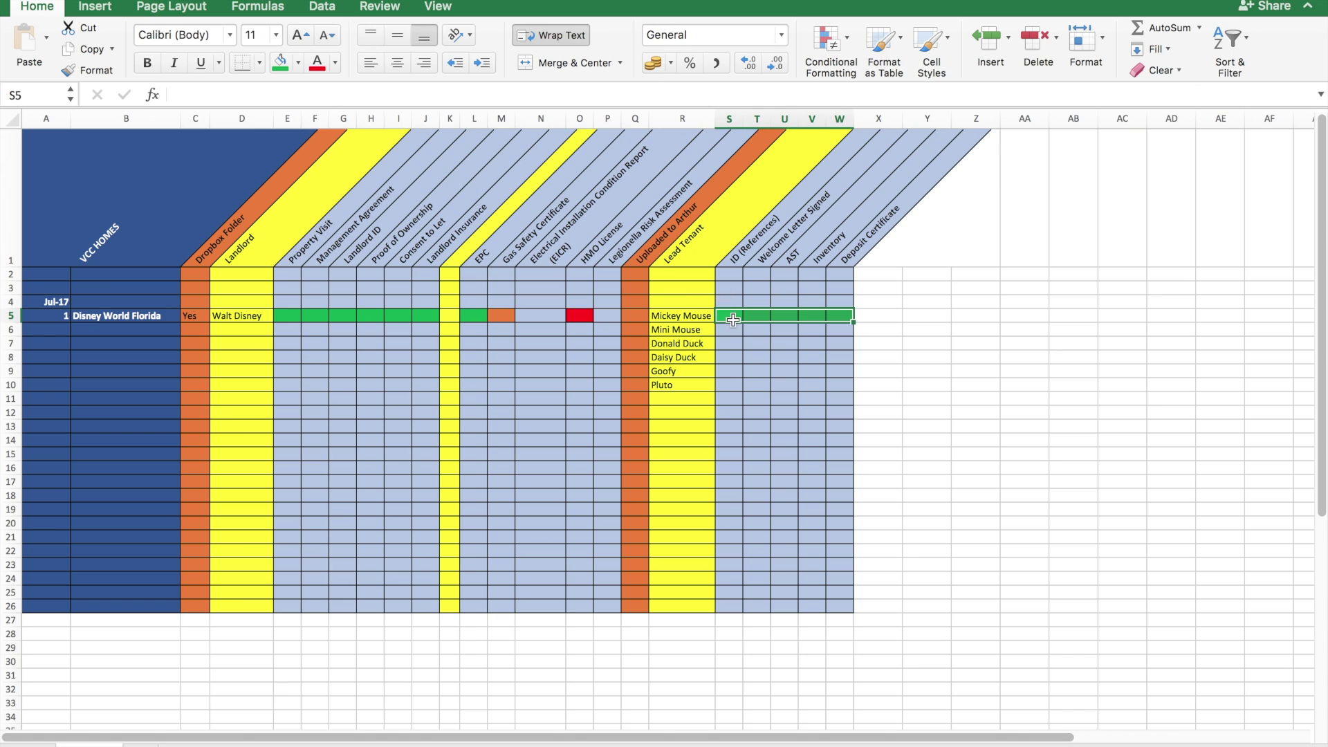
drag(729, 329, 837, 349)
click(280, 63)
click(732, 356)
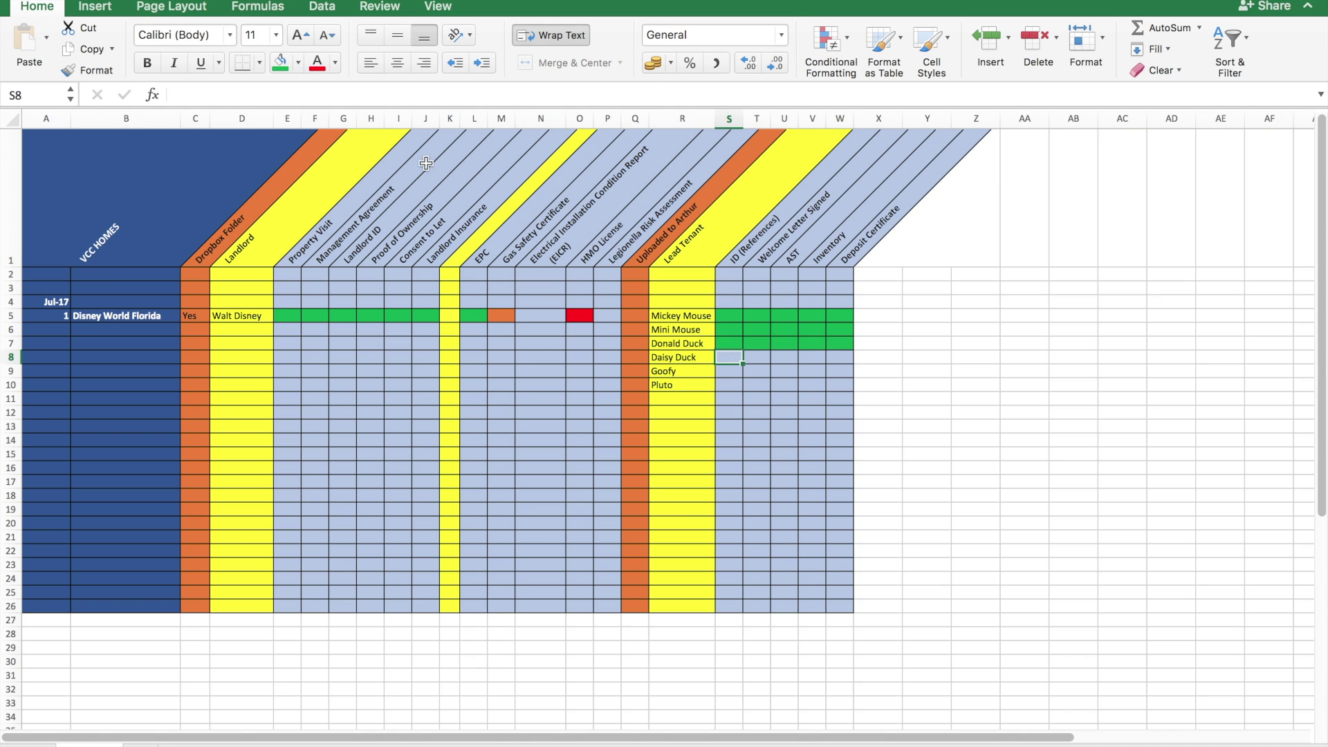
click(280, 63)
click(764, 358)
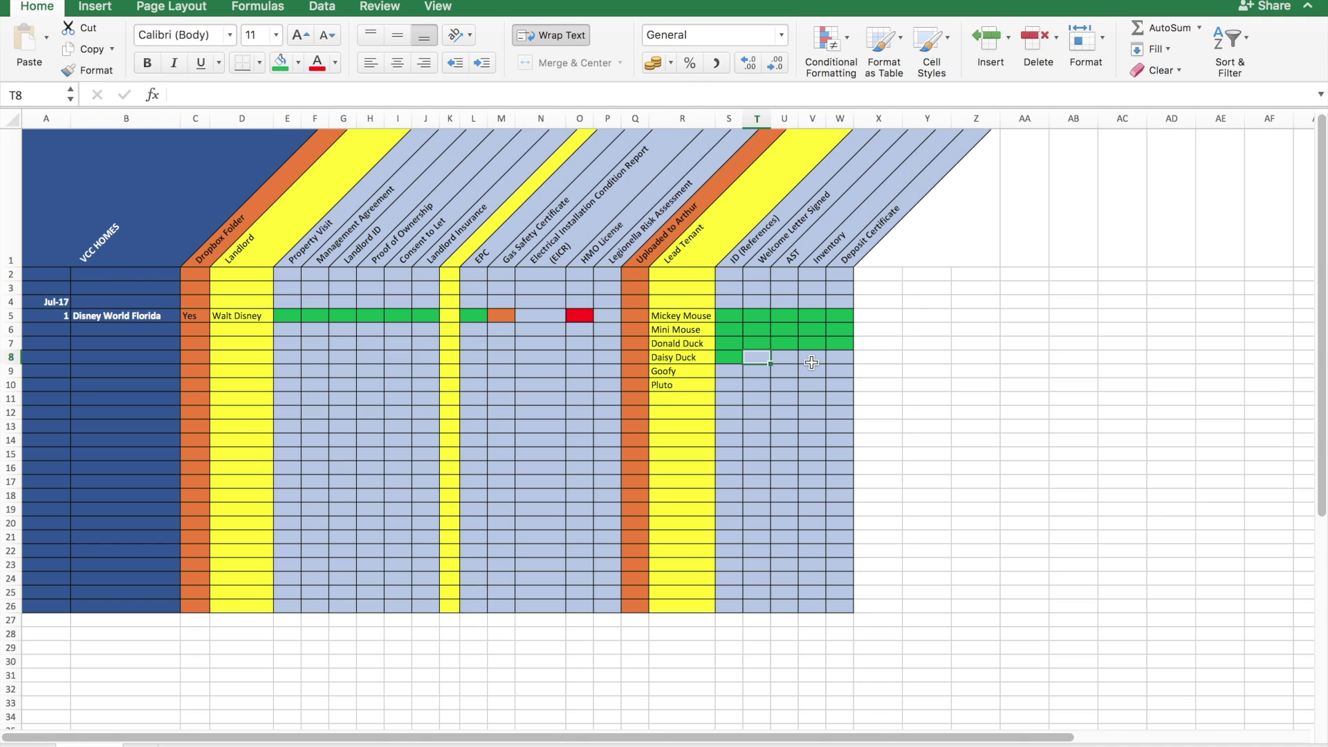